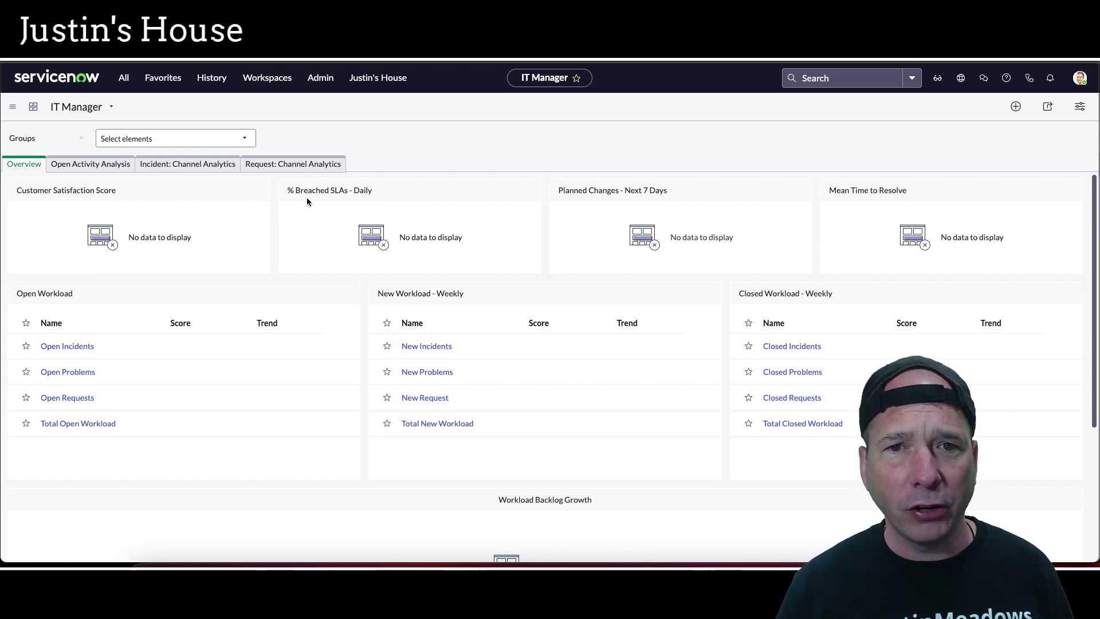
Show the IT Manager dashboard's Incident: Channel Analytics tab, with empty cost and channel widgets
key("Tab")
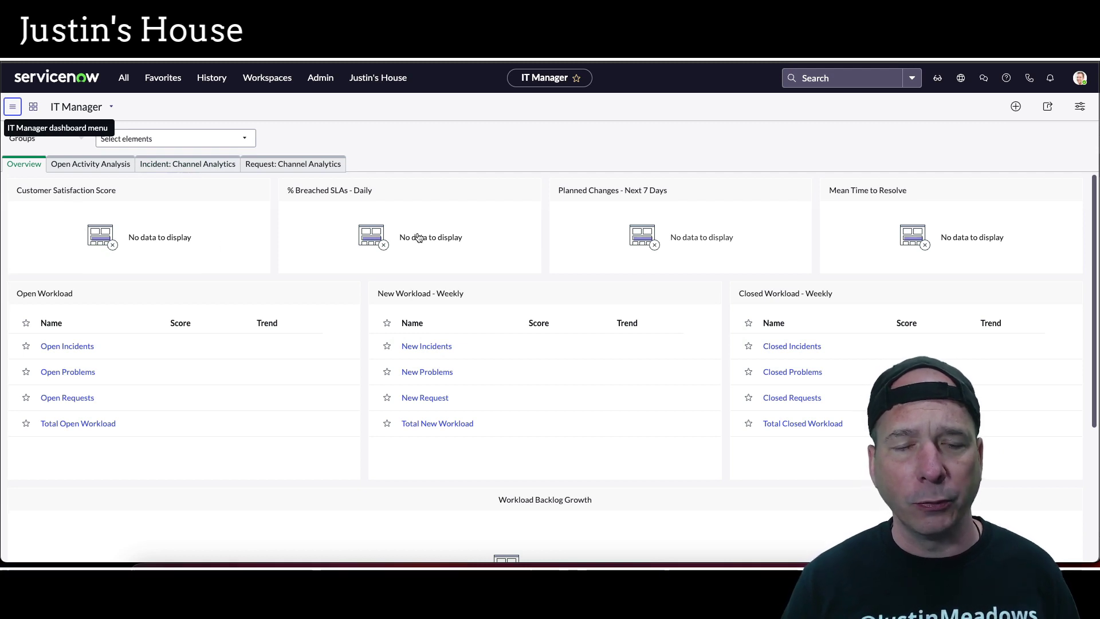
left_click(173, 166)
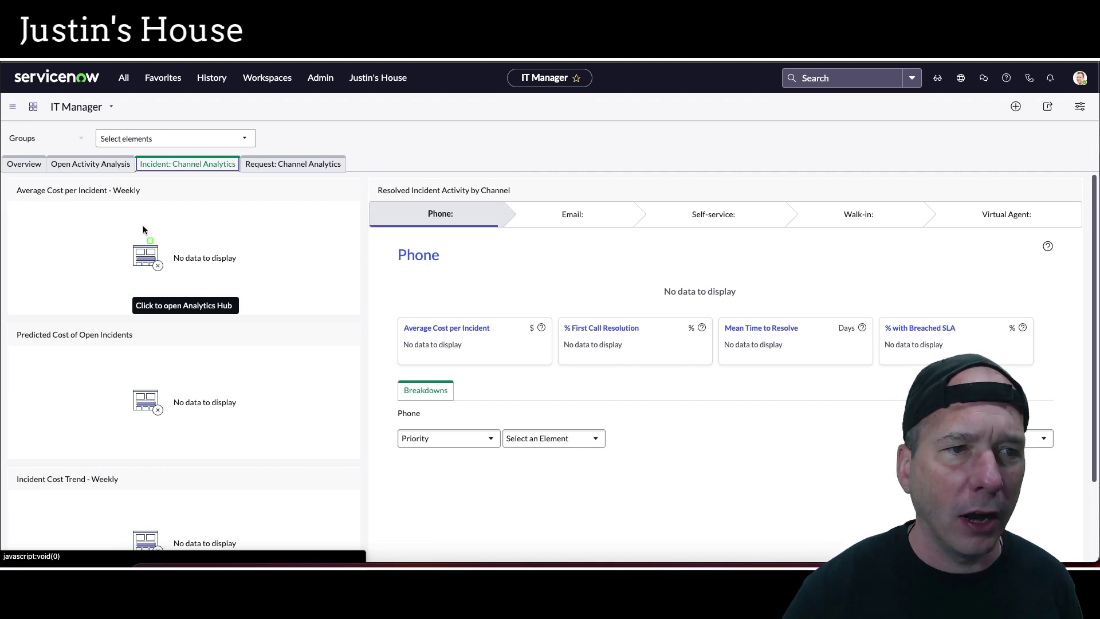
mouse_move(8, 182)
left_mouse_down()
mouse_move(189, 285)
mouse_move(356, 316)
left_mouse_up()
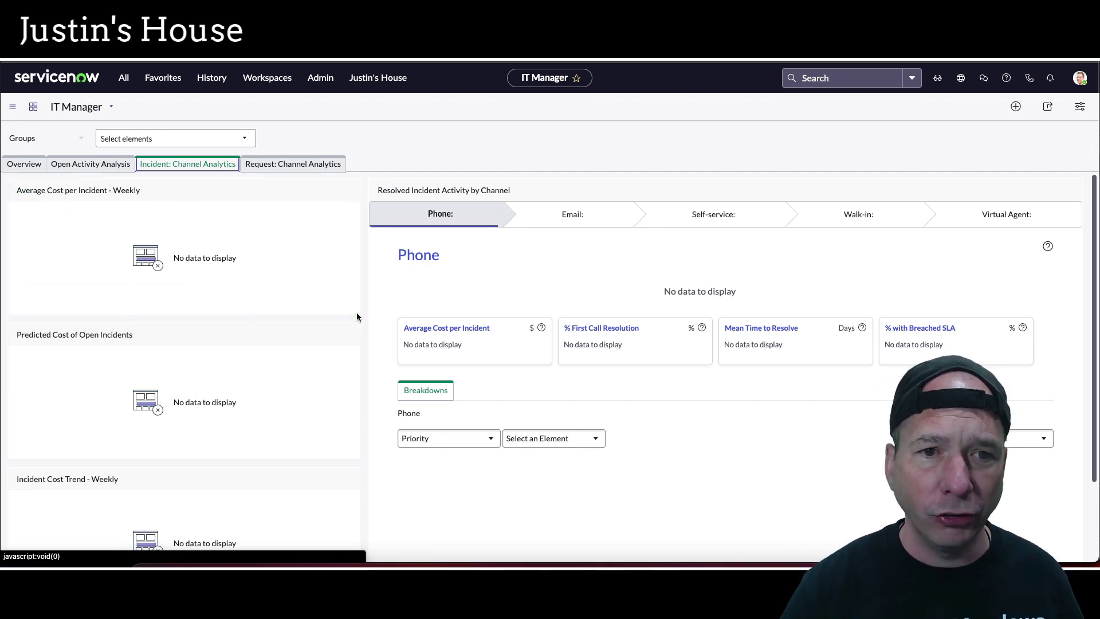
Inspect the indicator behind the Average Cost per Incident - Weekly widget: daily, Count aggregate, 0 jobs
left_click(1080, 108)
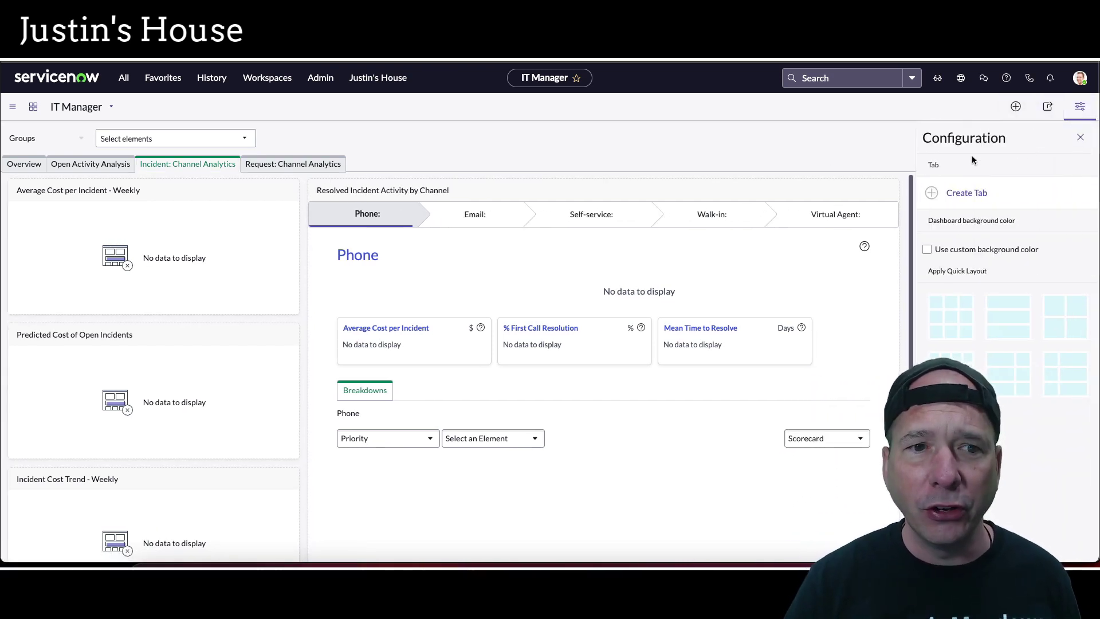
mouse_move(177, 191)
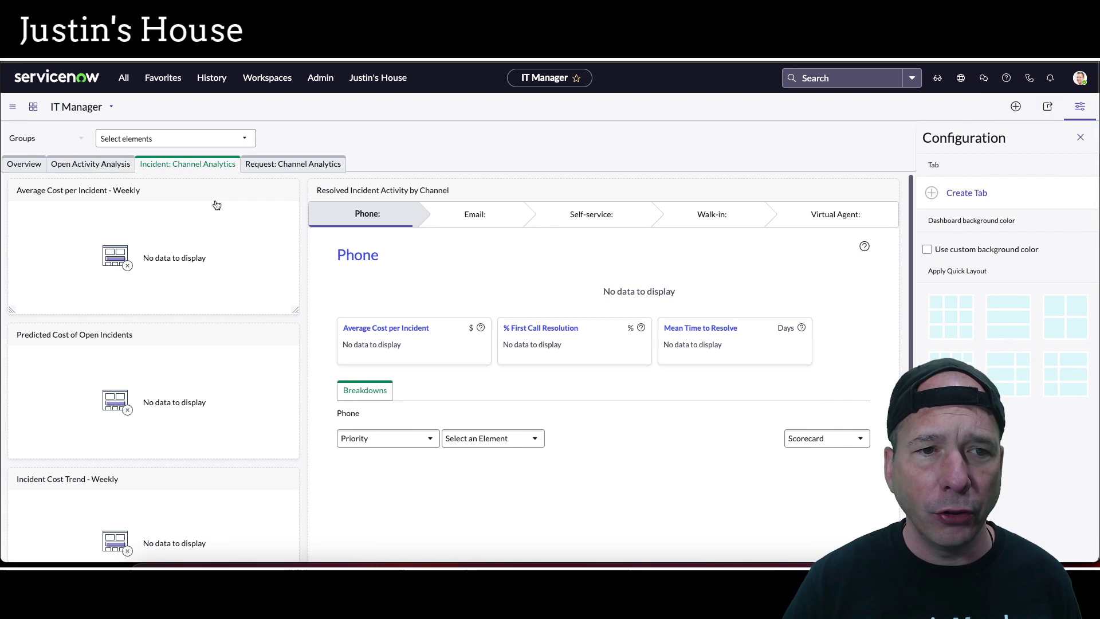
left_click(243, 196)
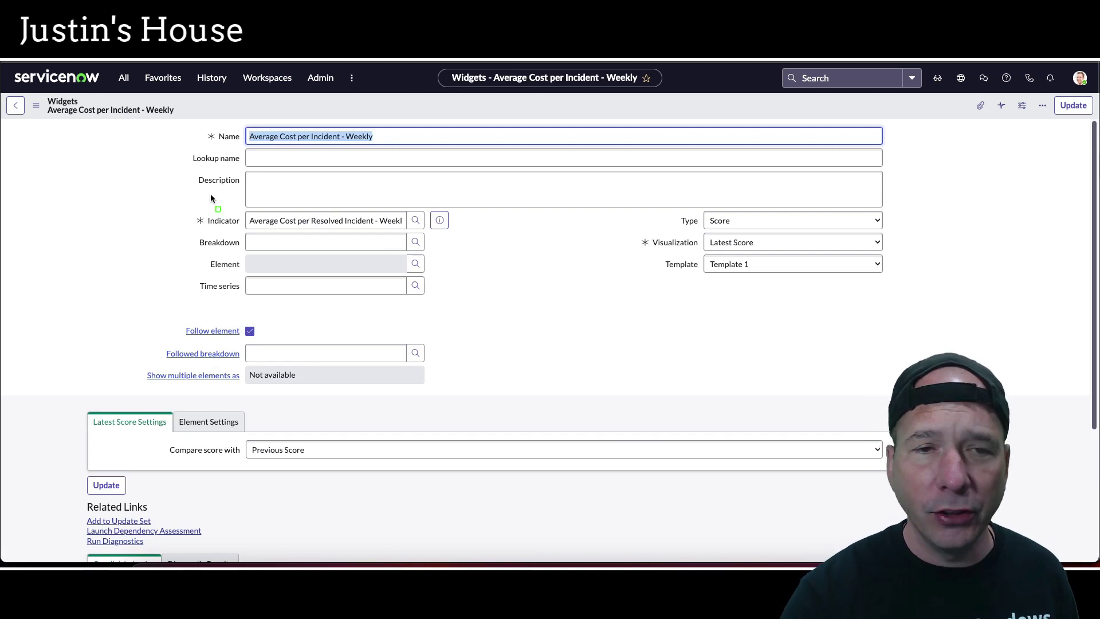
left_click_drag(218, 213, 481, 239)
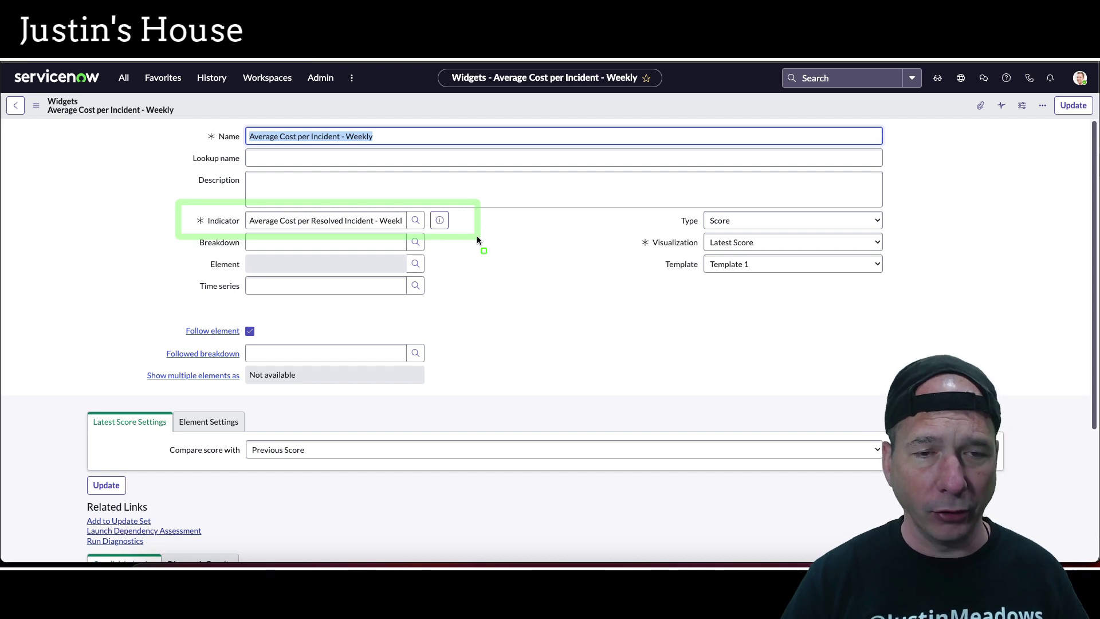
key("Escape")
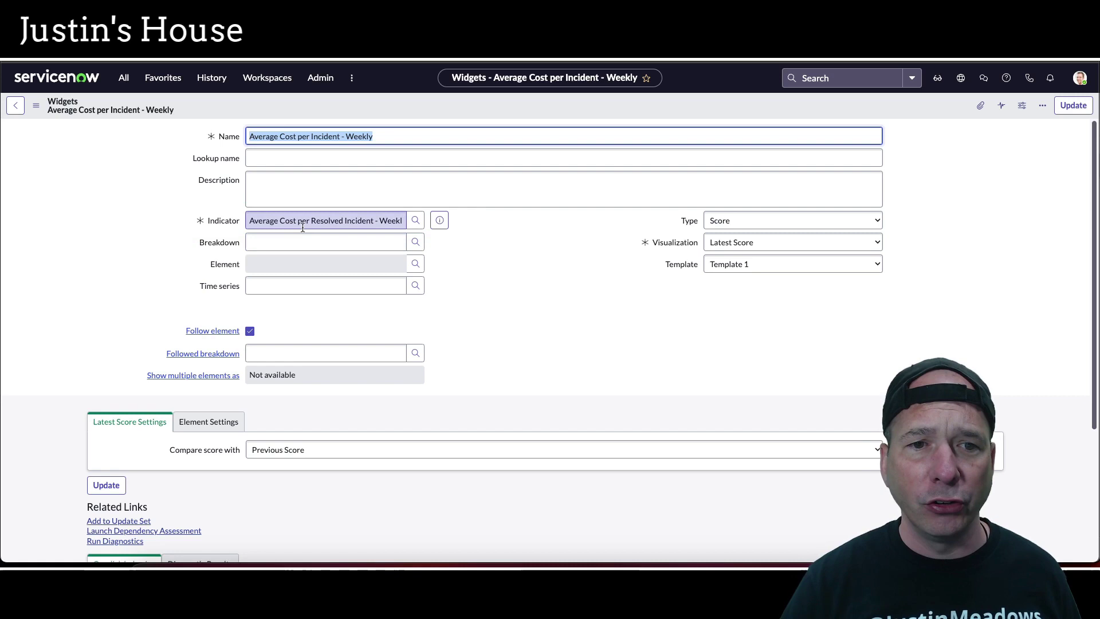
left_click(440, 220)
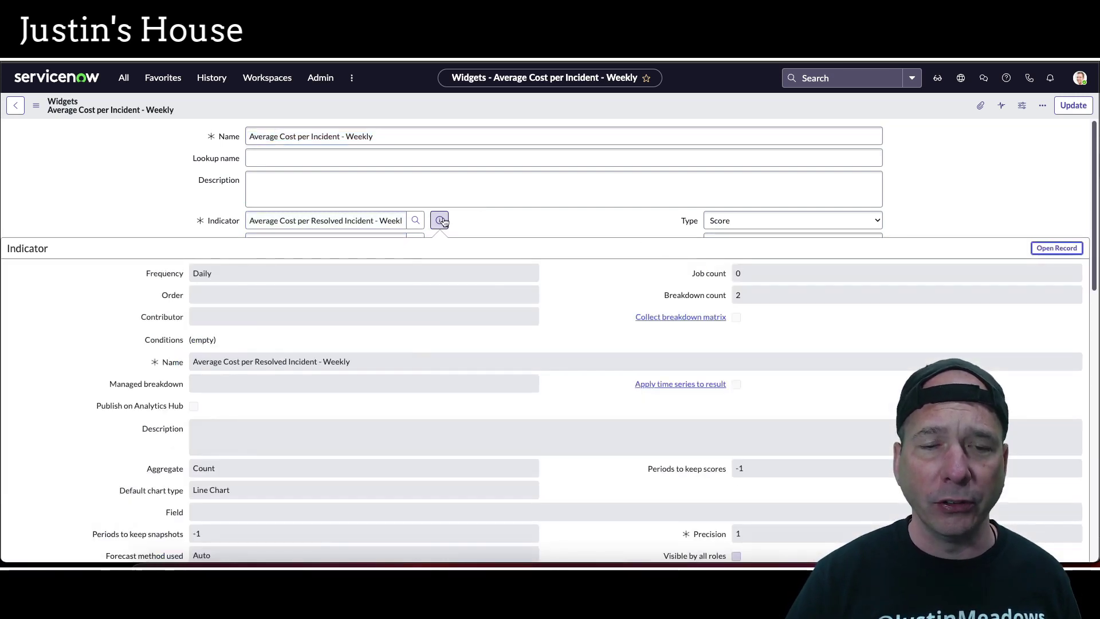
Review the two contributing indicators on the Average Cost per Resolved Incident - Weekly record
left_click(1061, 250)
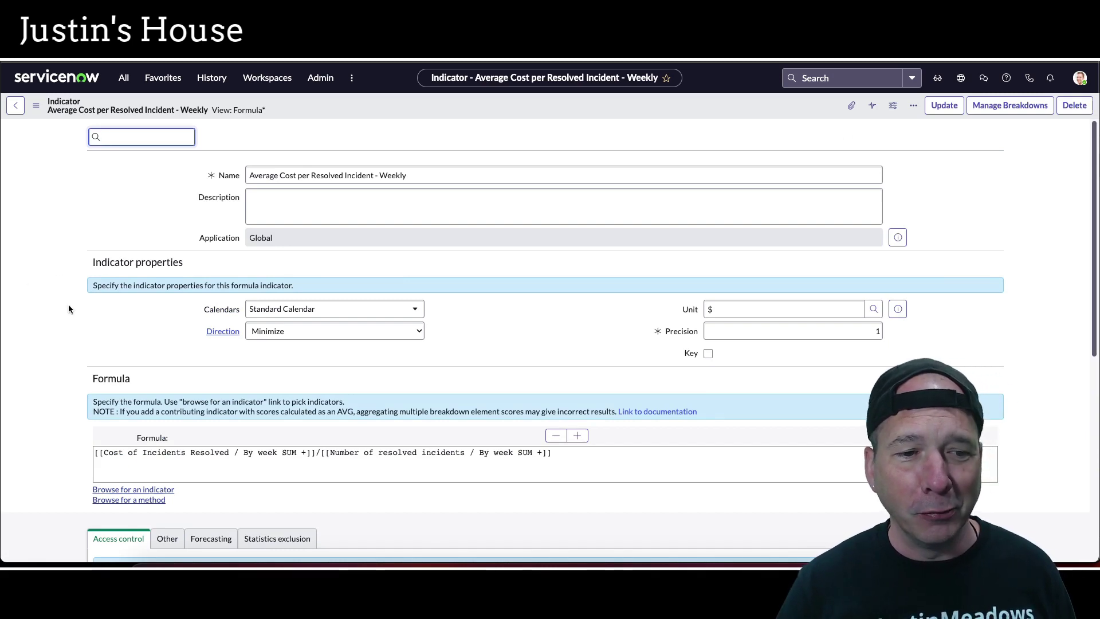
scroll(69, 312, "down", 4)
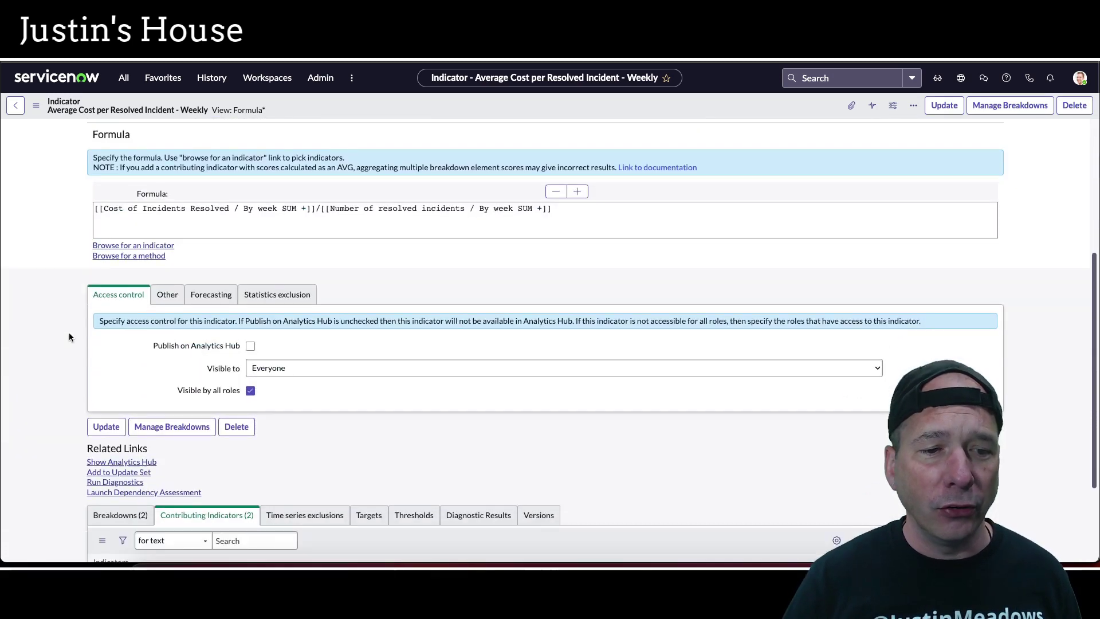
scroll(69, 337, "down", 3)
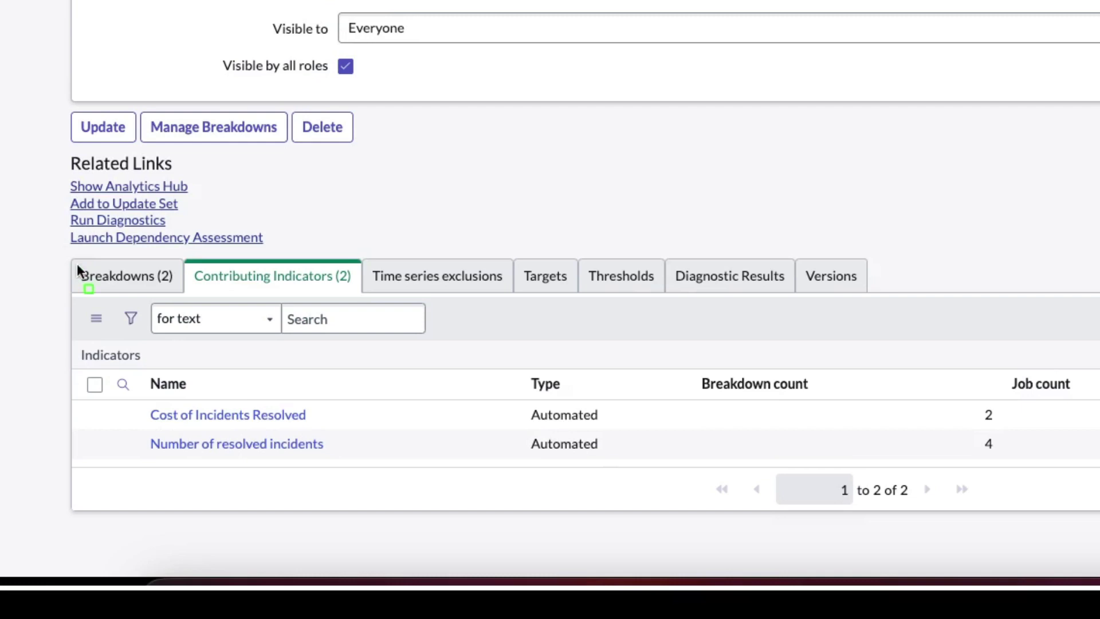
mouse_move(114, 387)
left_mouse_down()
mouse_move(315, 475)
mouse_move(364, 476)
left_mouse_up()
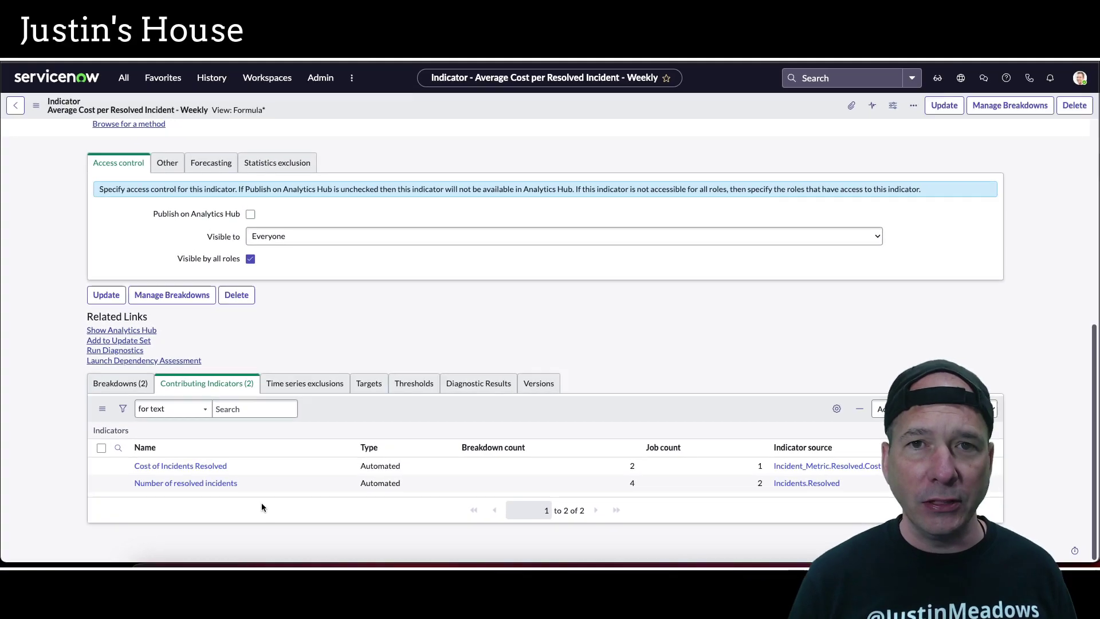
scroll(249, 478, "up", 1)
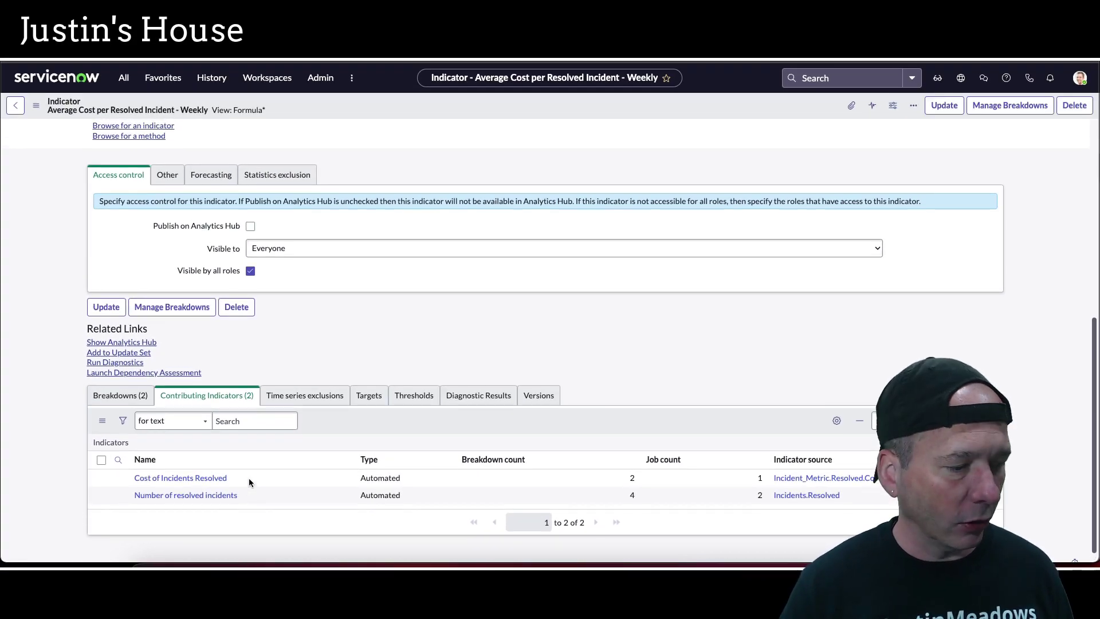
scroll(215, 493, "up", 6)
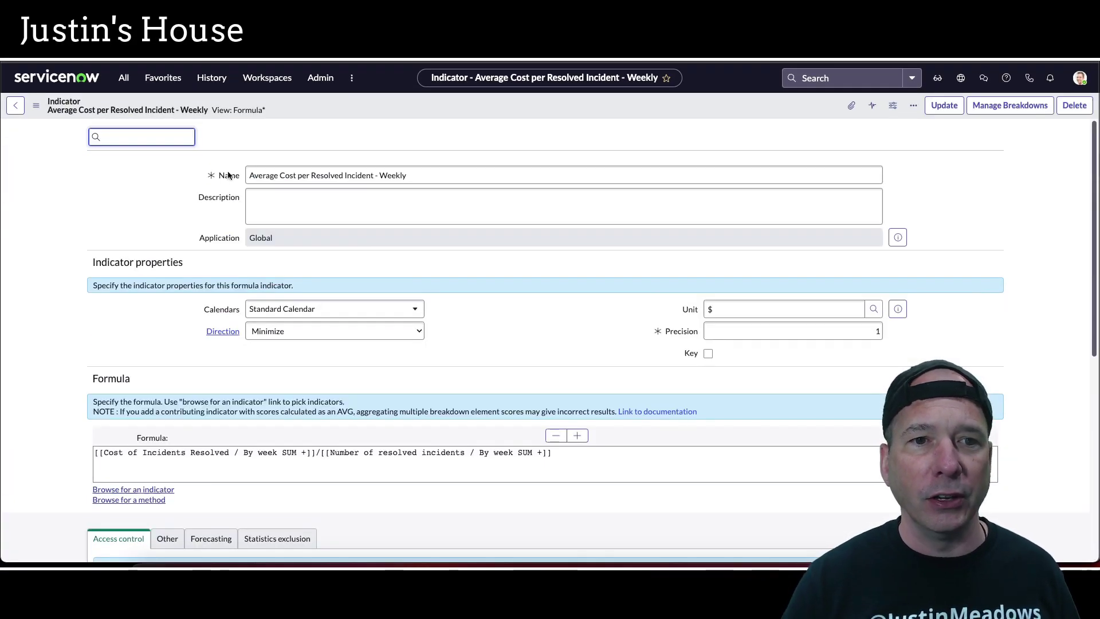
Open Data Collector > Jobs by filtering the navigator for 'performance analyti'
left_click(129, 80)
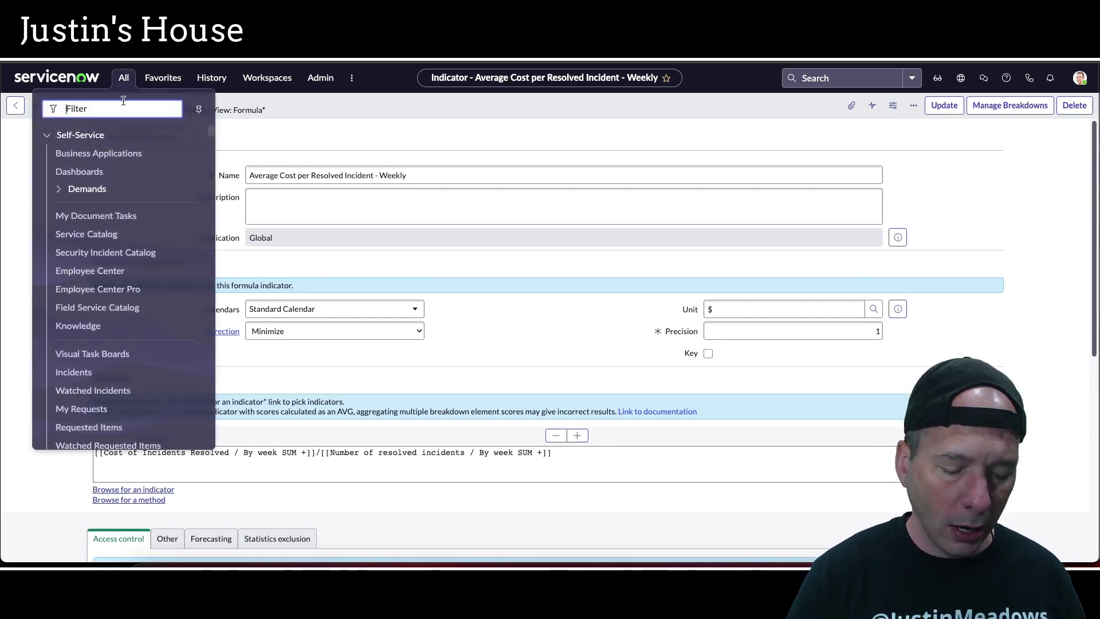
type("performance analytics")
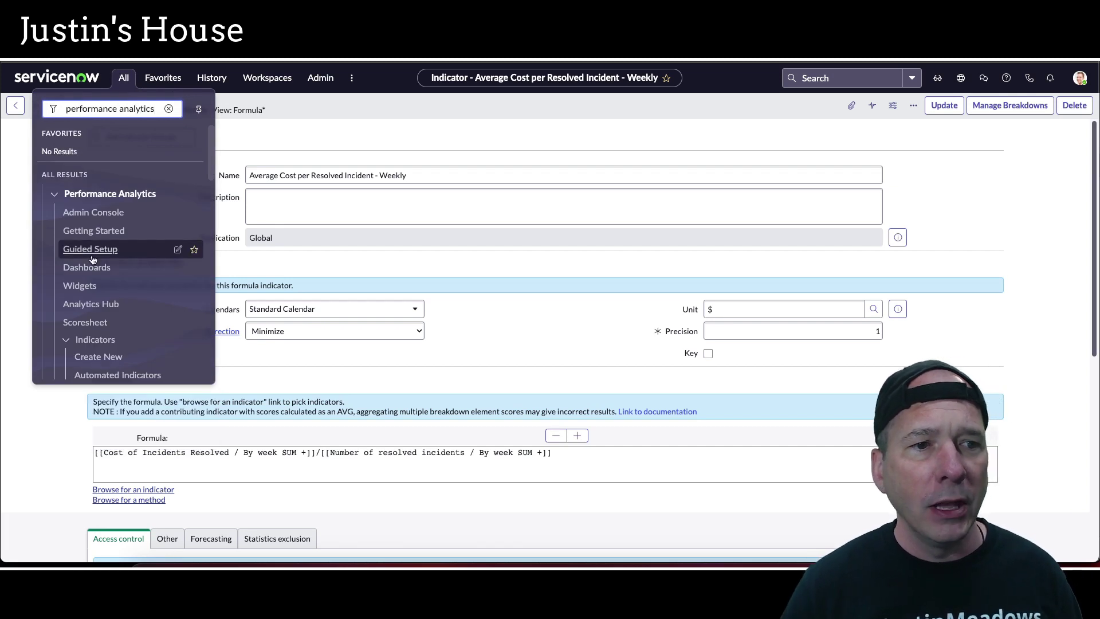
scroll(81, 256, "down", 5)
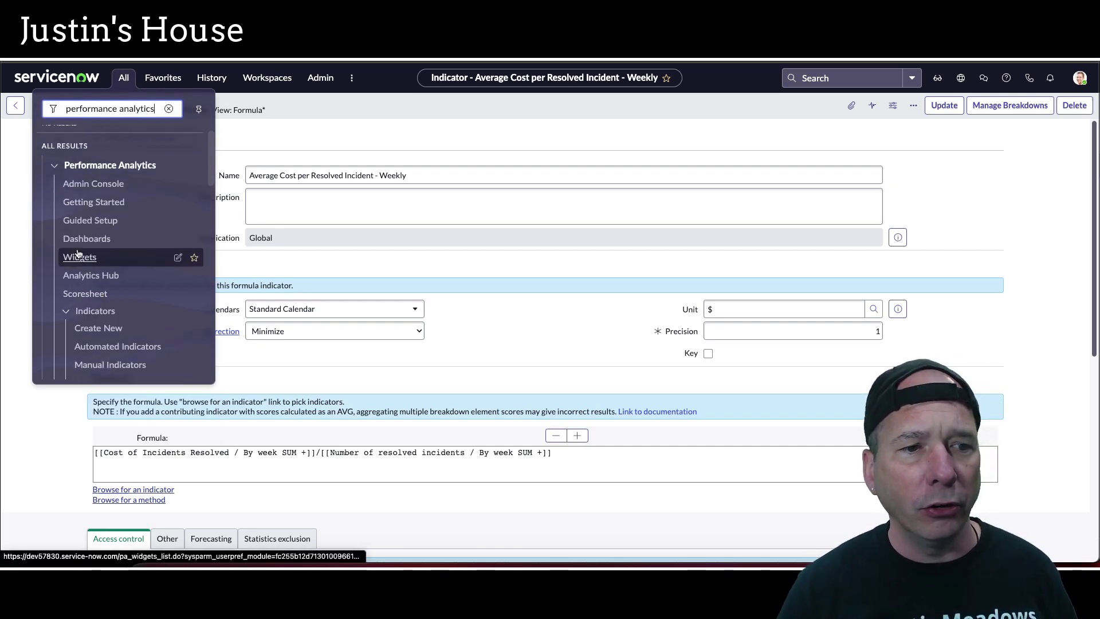
scroll(81, 256, "down", 5)
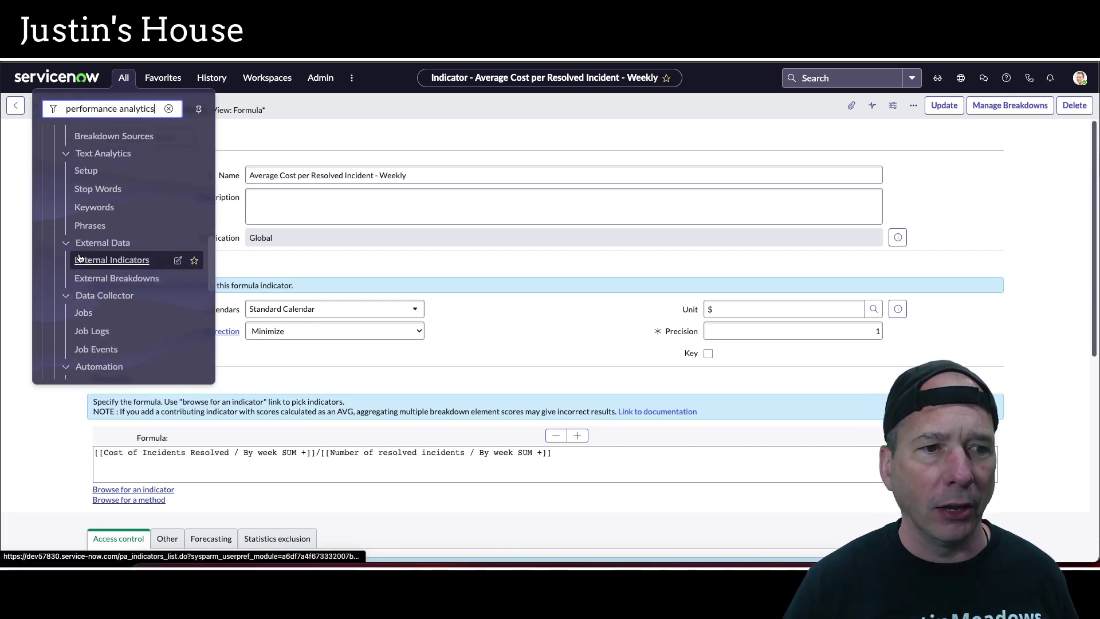
left_click(86, 306)
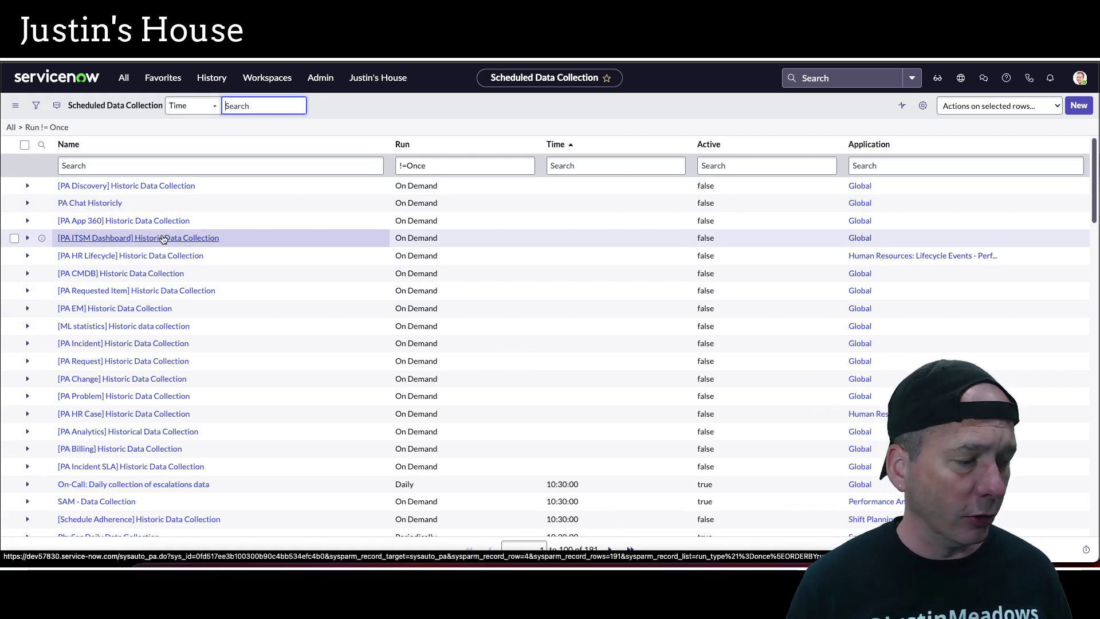
Filter job names by '*inc' and open [PA Incident] Historic Data Collection
left_click(144, 166)
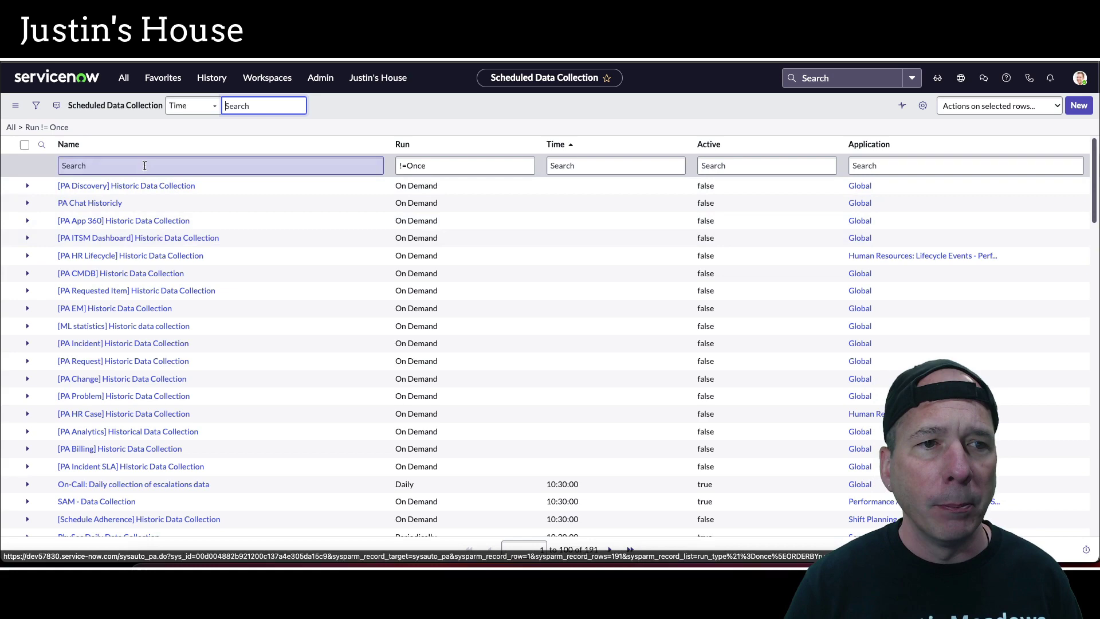
type("*incident")
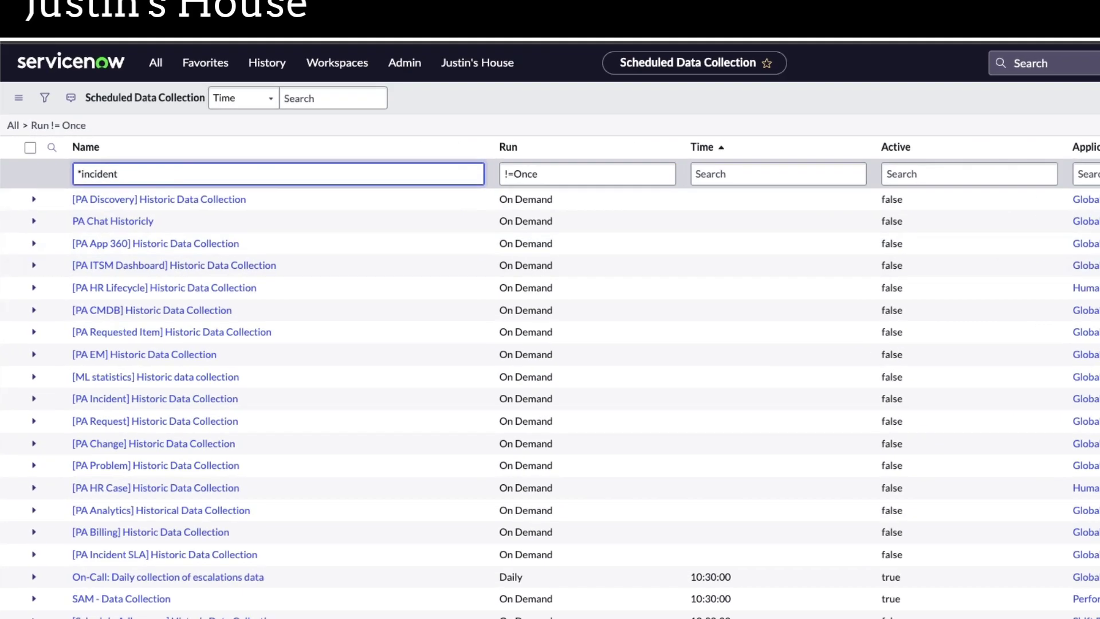
key("Return")
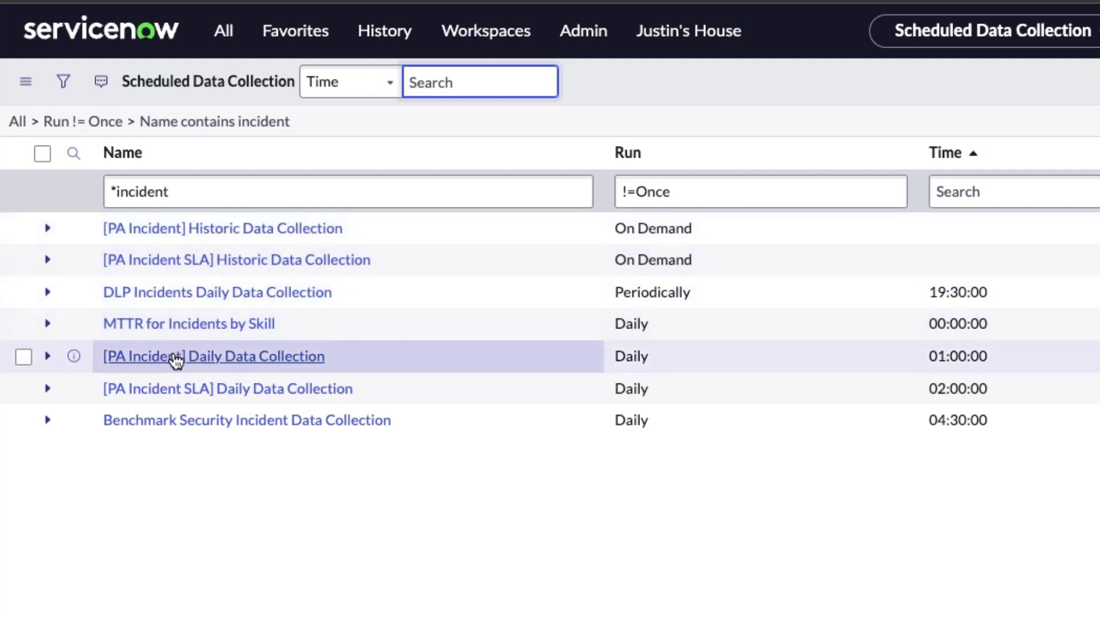
left_click(171, 234)
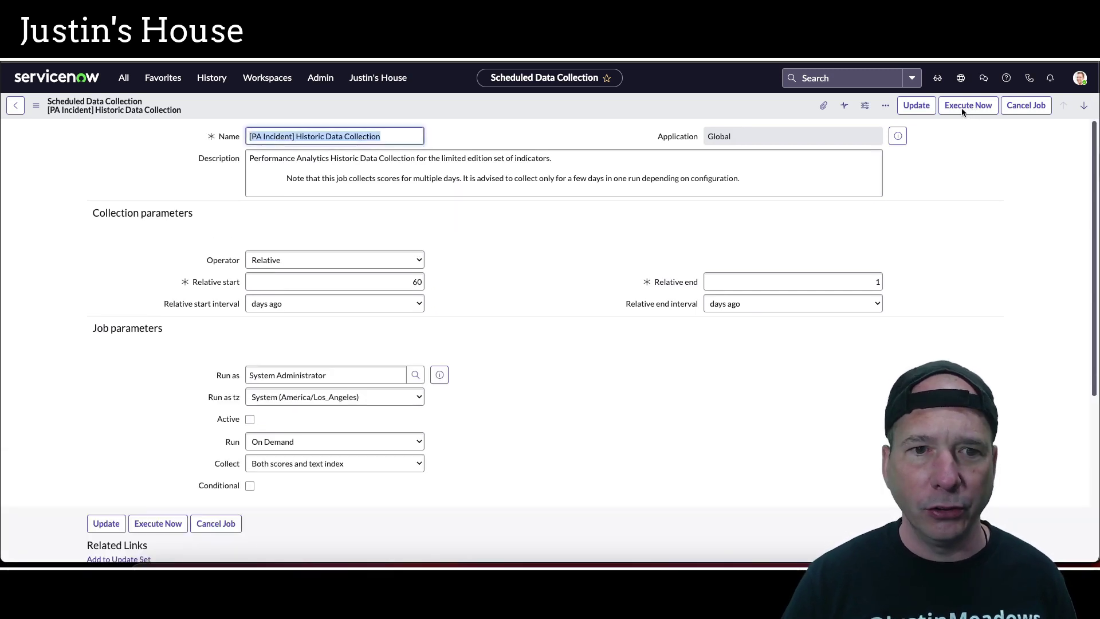
Execute [PA Incident] Historic Data Collection now, refresh its job log, and return to the list
left_click(972, 109)
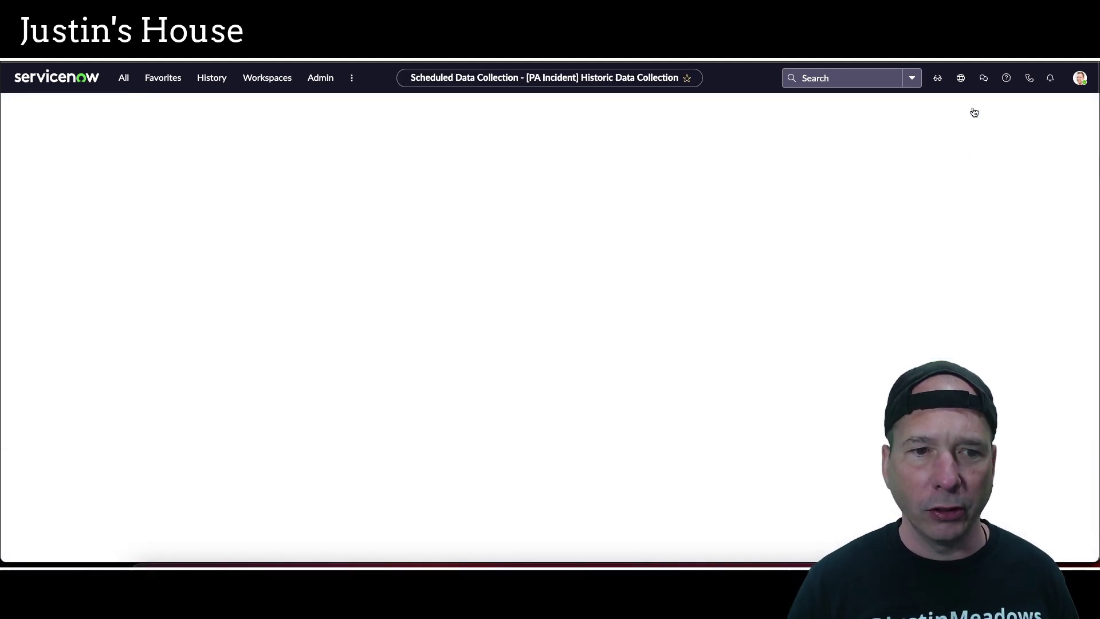
scroll(138, 342, "down", 7)
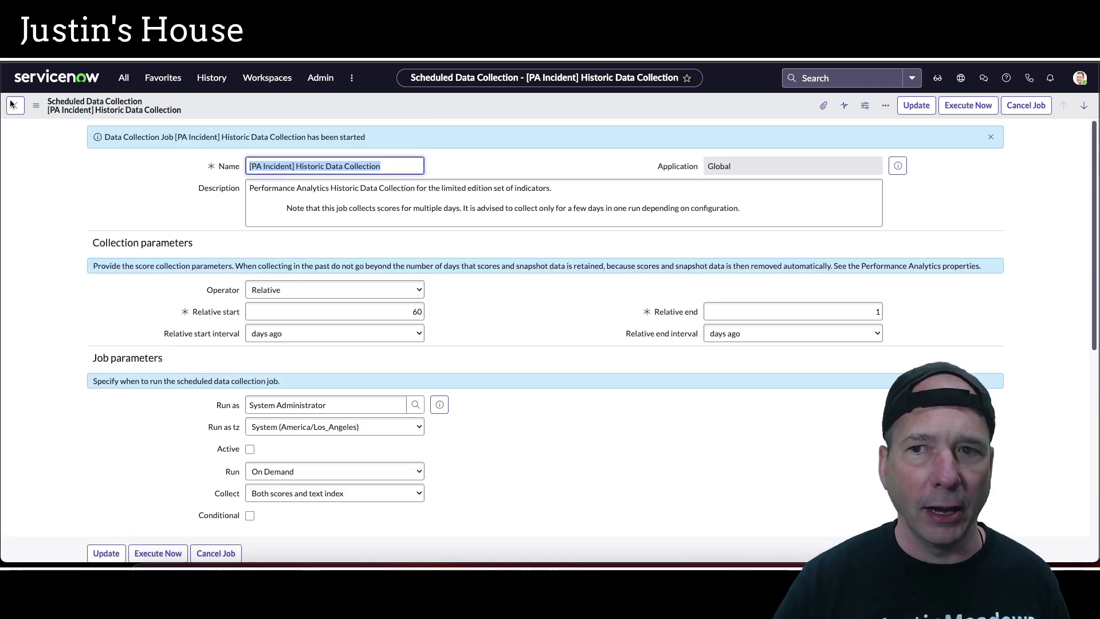
scroll(150, 257, "down", 7)
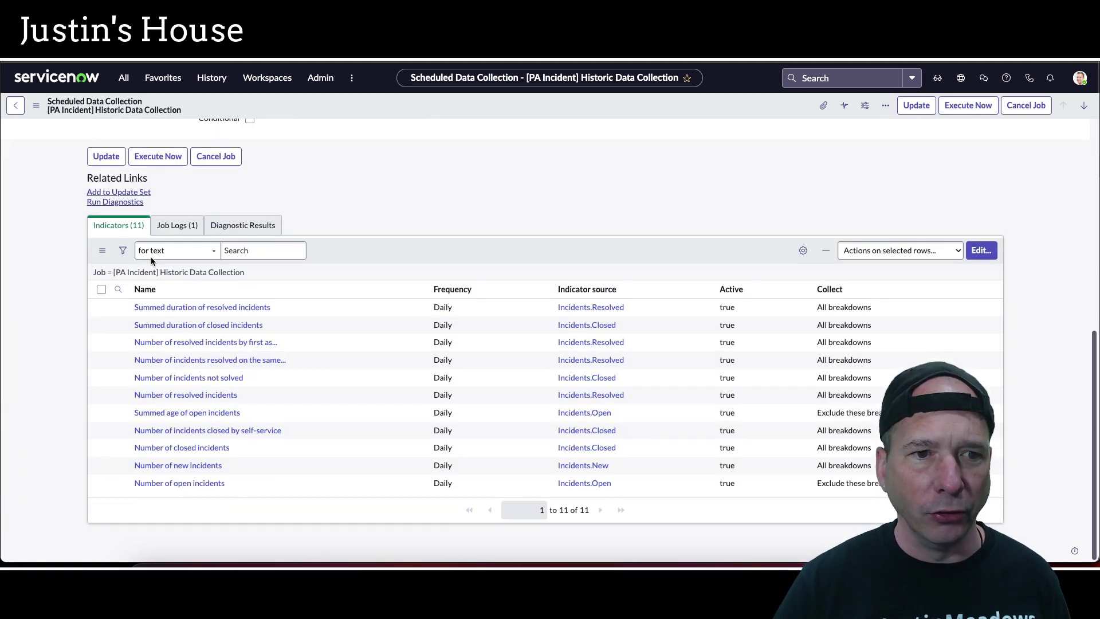
left_click(183, 225)
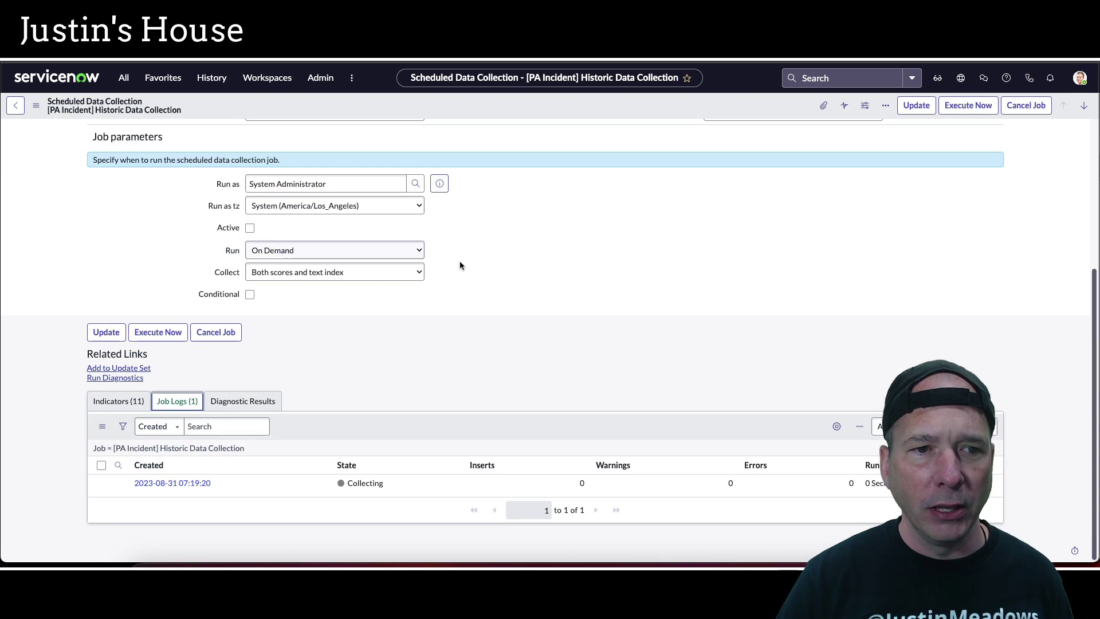
right_click(538, 419)
left_click(556, 437)
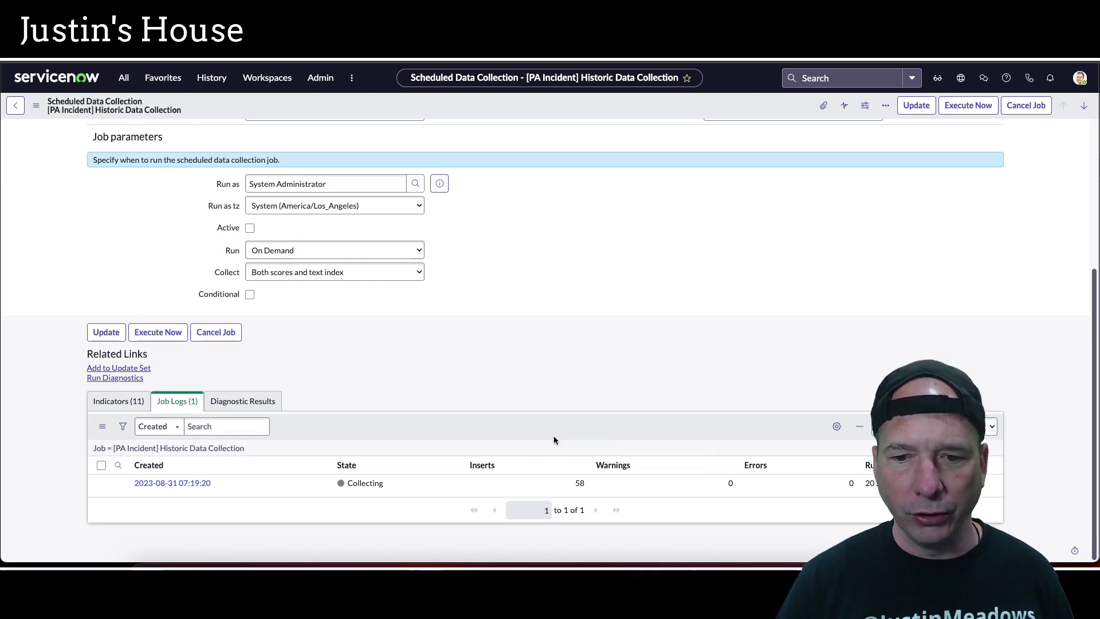
left_click(21, 108)
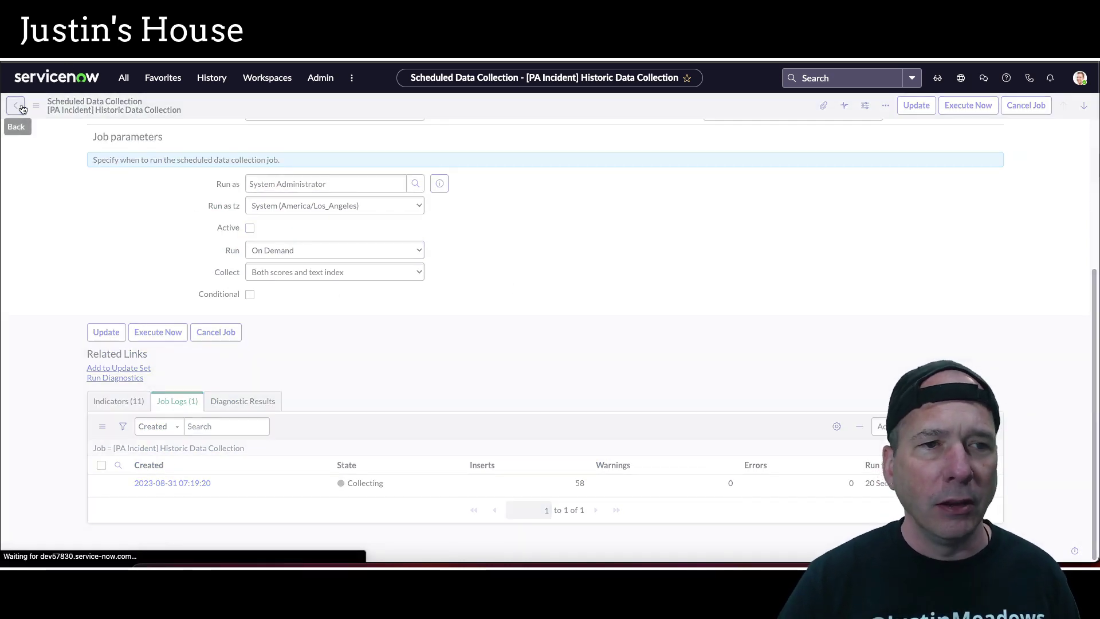
double_click(88, 165)
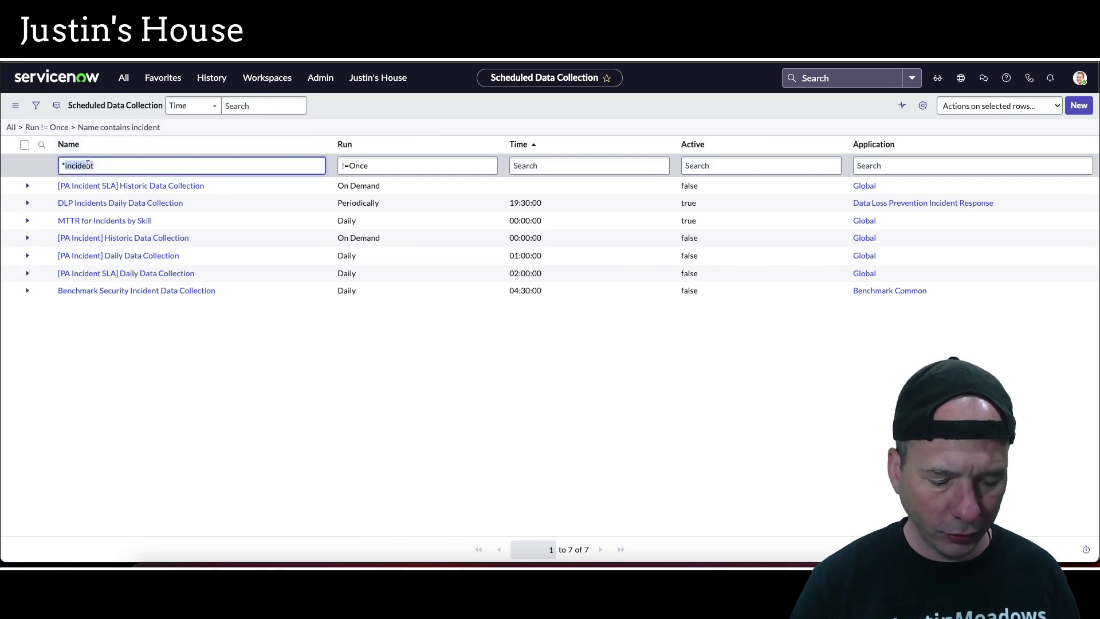
Filter job names by 'cost' and expand [PA Fixed Cost] Daily Data Collection's indicators
type("cost")
key("Return")
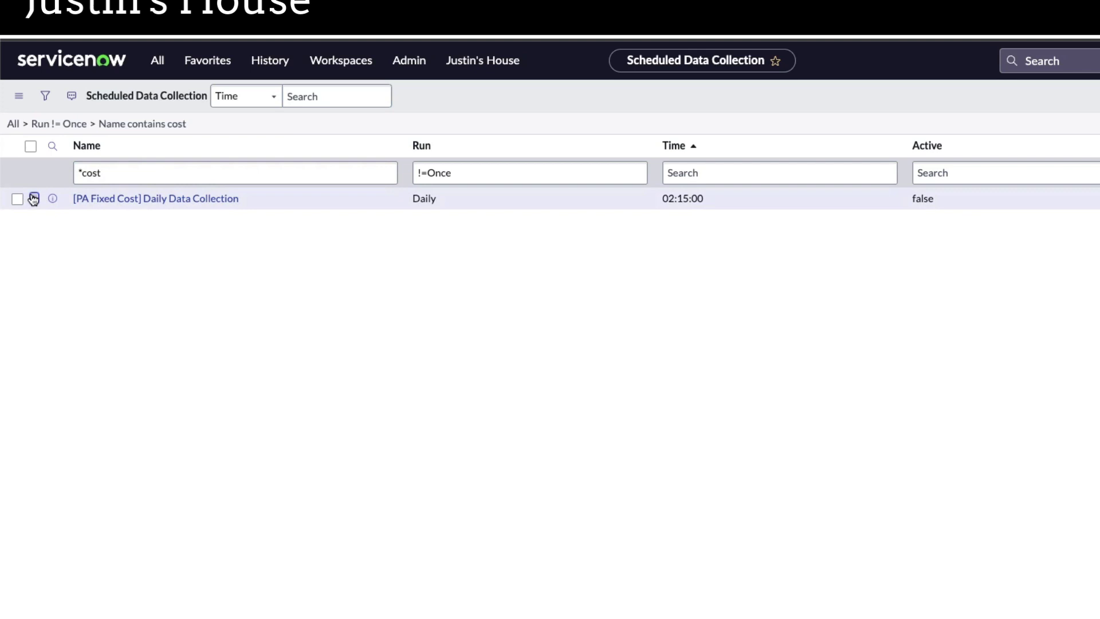
left_click(33, 199)
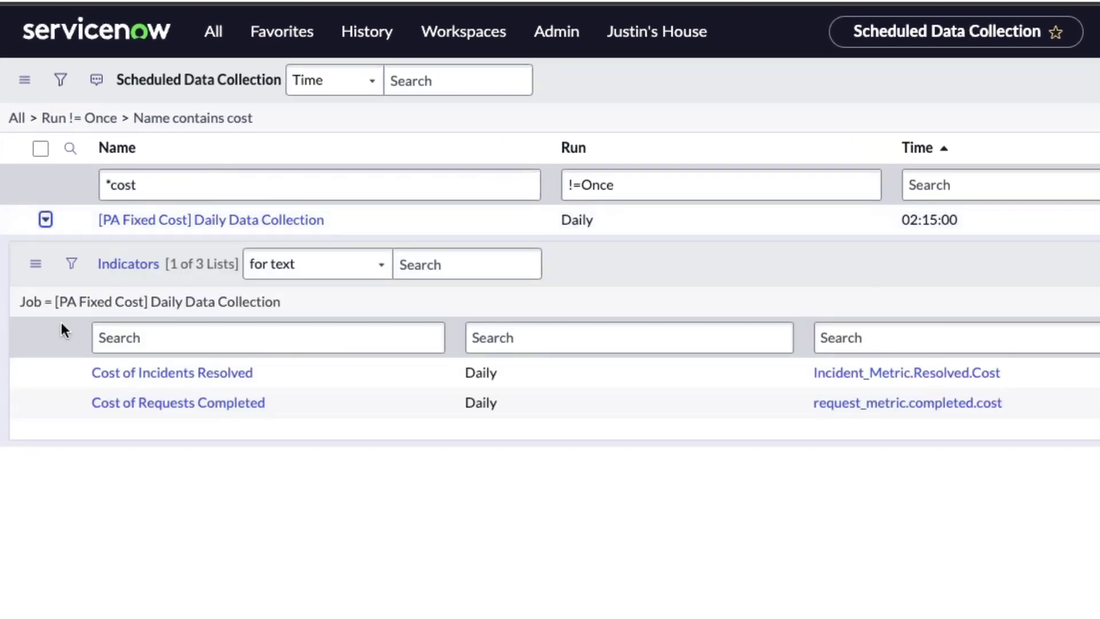
left_click_drag(55, 344, 293, 394)
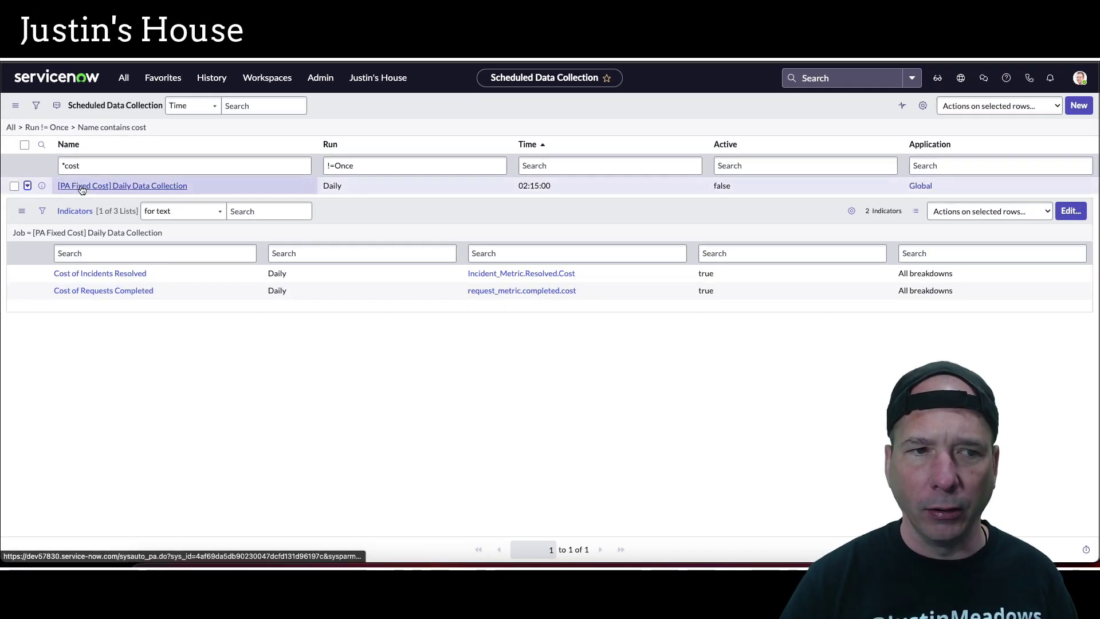
Open the fixed cost job and review the two indicators it collects
left_click(82, 187)
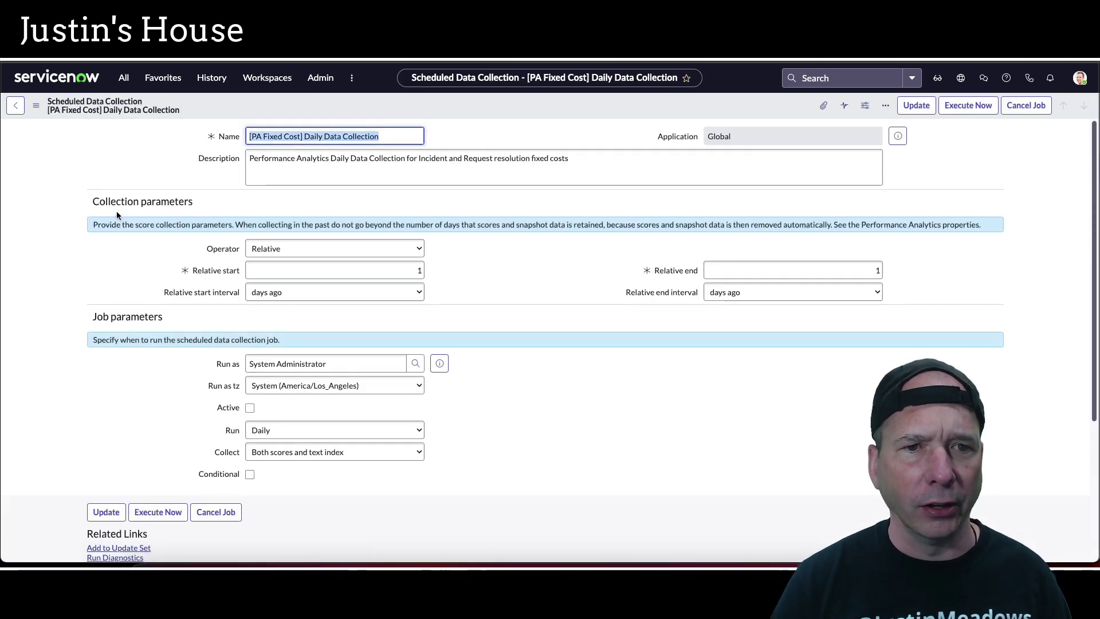
scroll(118, 237, "down", 4)
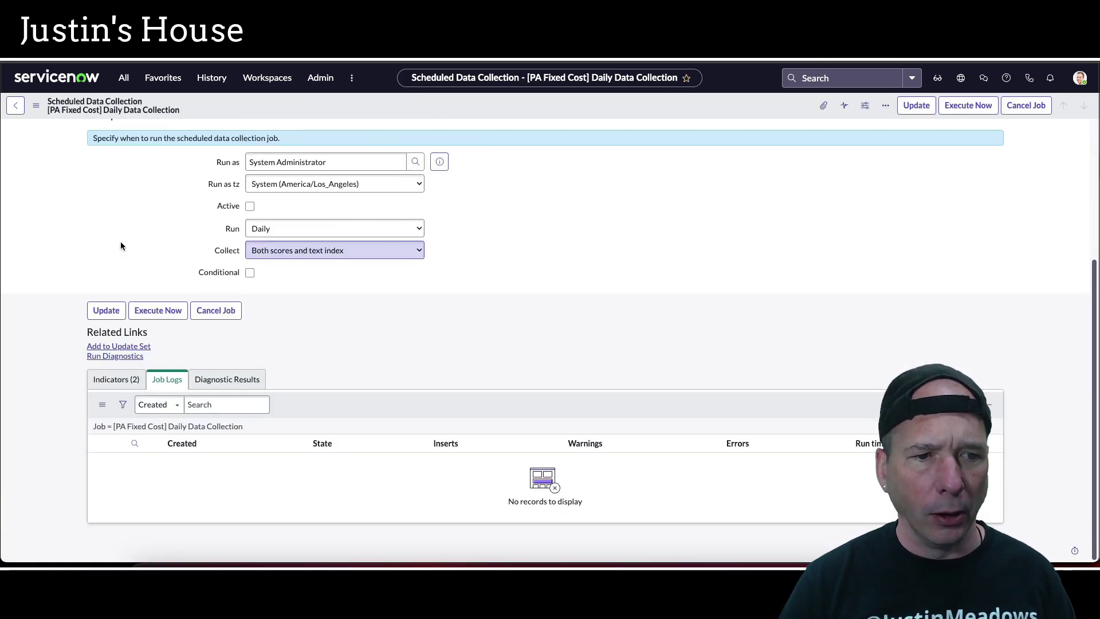
left_click(126, 380)
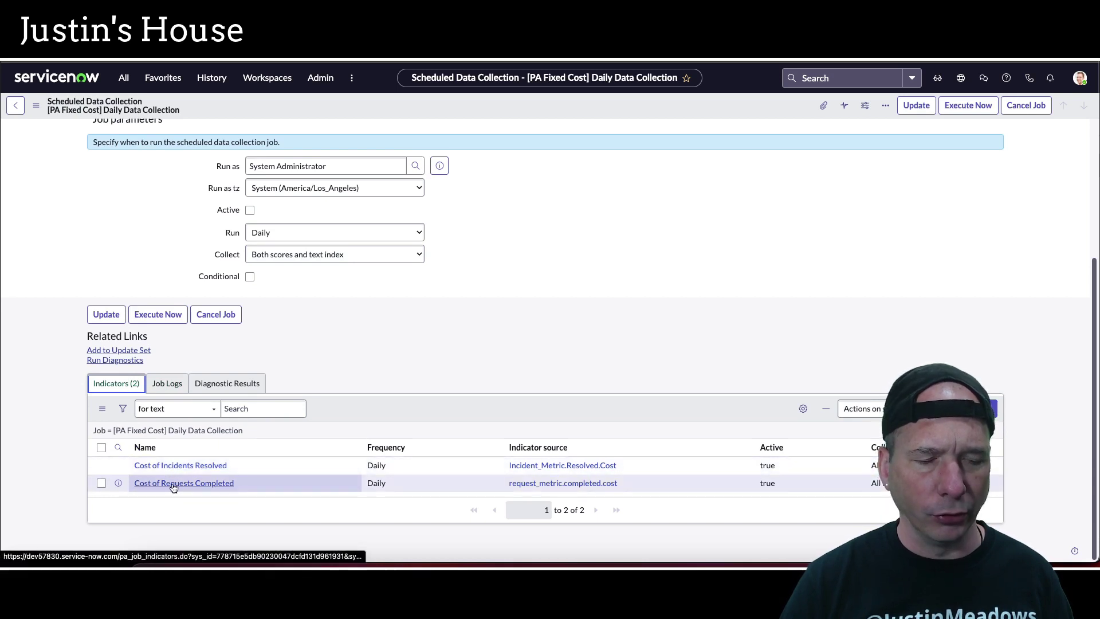
scroll(173, 487, "up", 3)
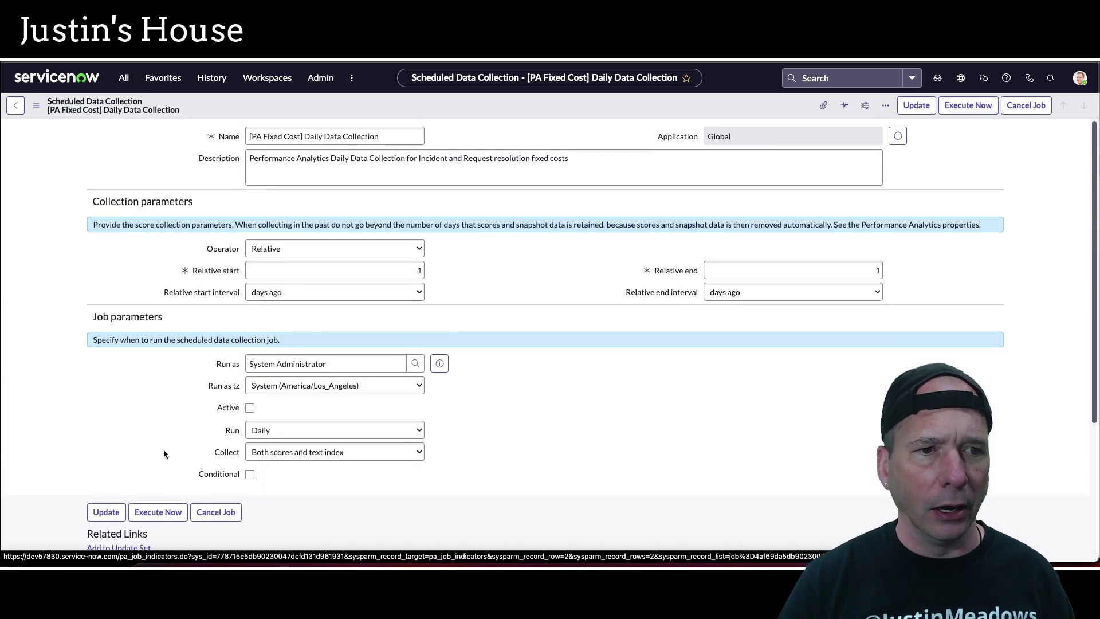
left_click(16, 105)
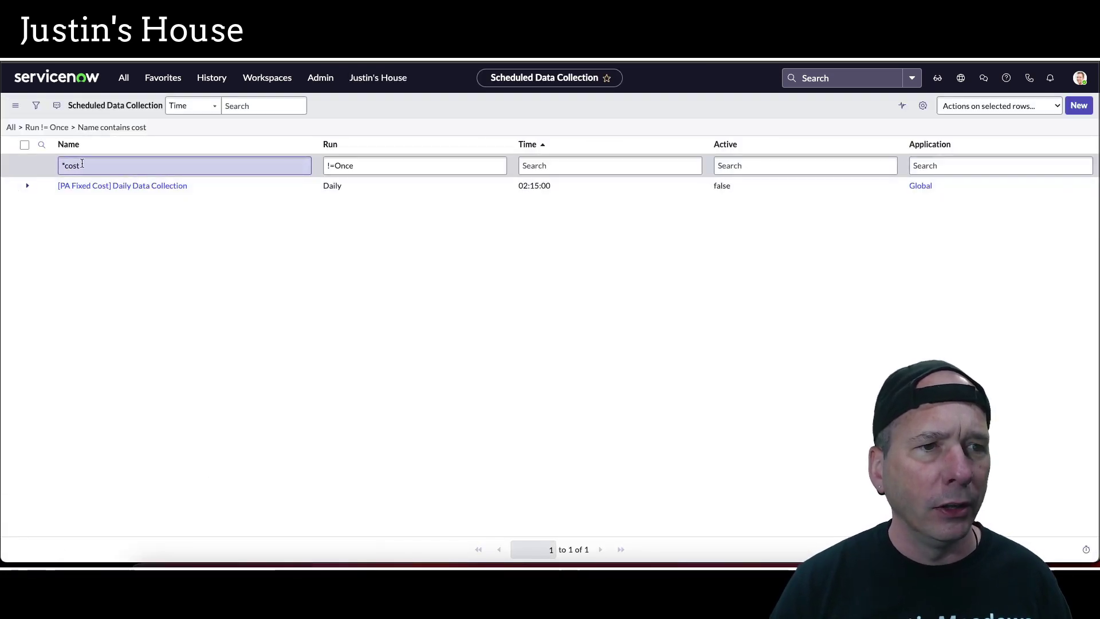
Try the 'pa fix' name filter, then clear it to list all jobs
double_click(72, 167)
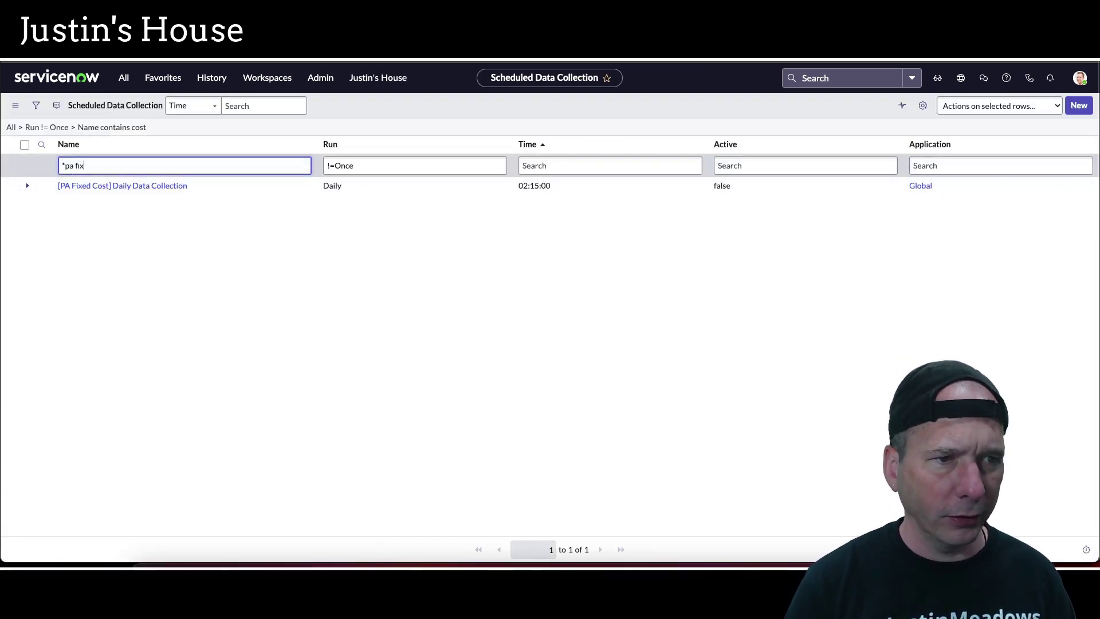
type("pa fix")
key("Return")
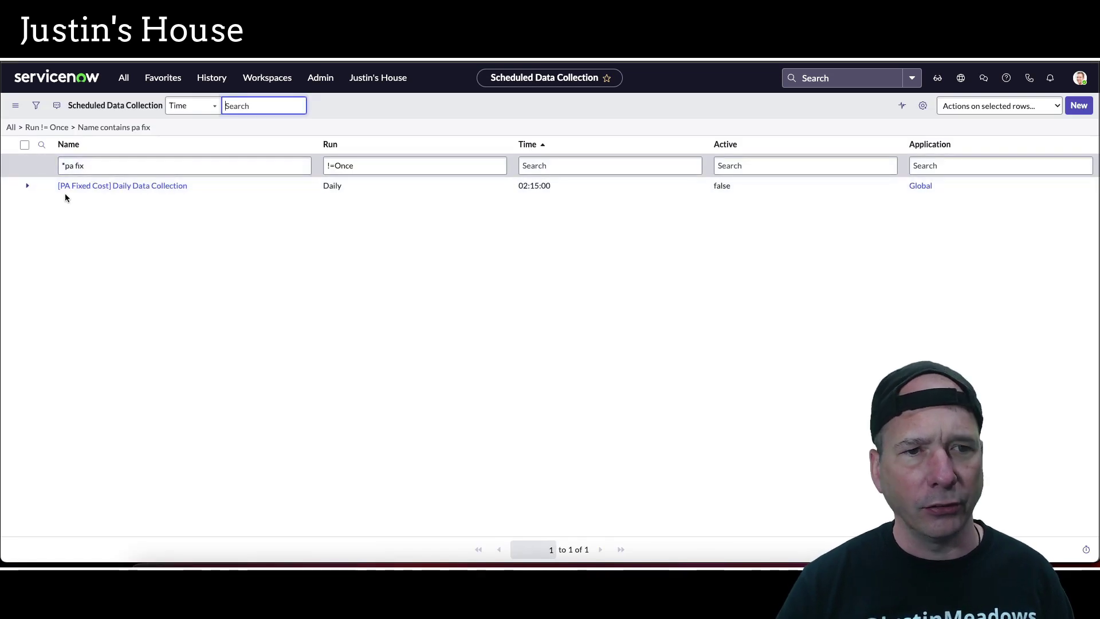
left_click_drag(65, 166, 87, 168)
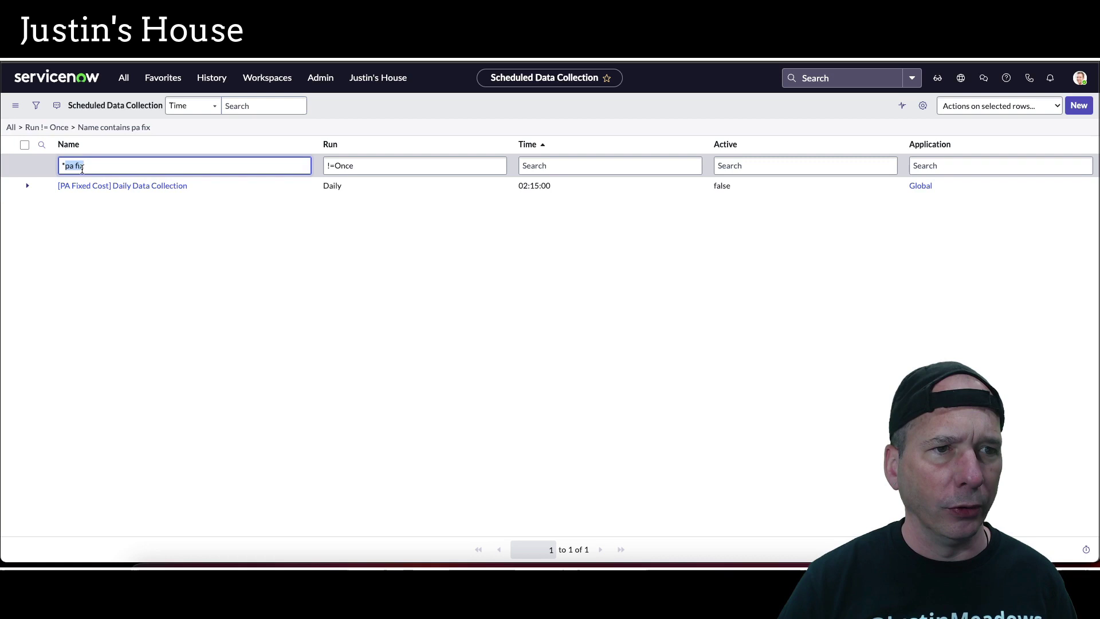
key("BackSpace")
key("BackSpace")
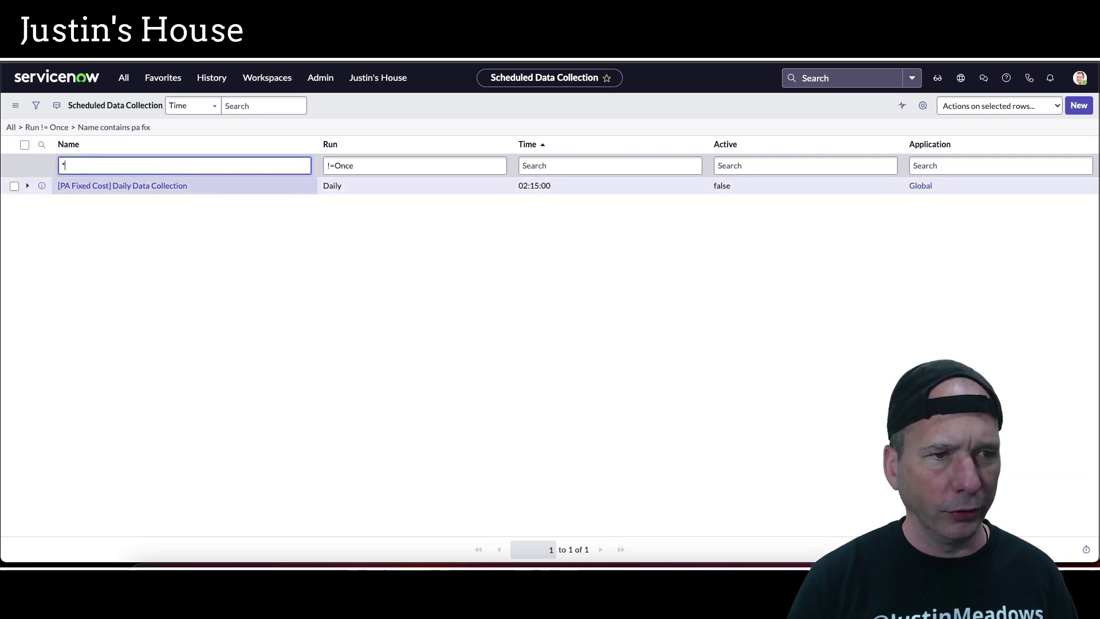
key("Return")
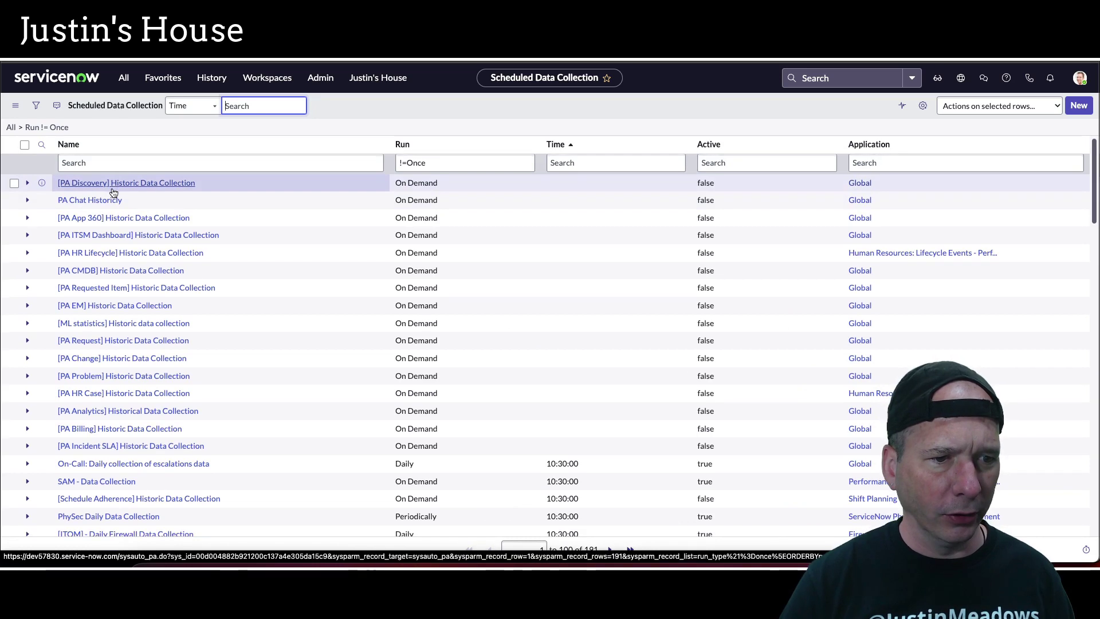
scroll(114, 192, "down", 8)
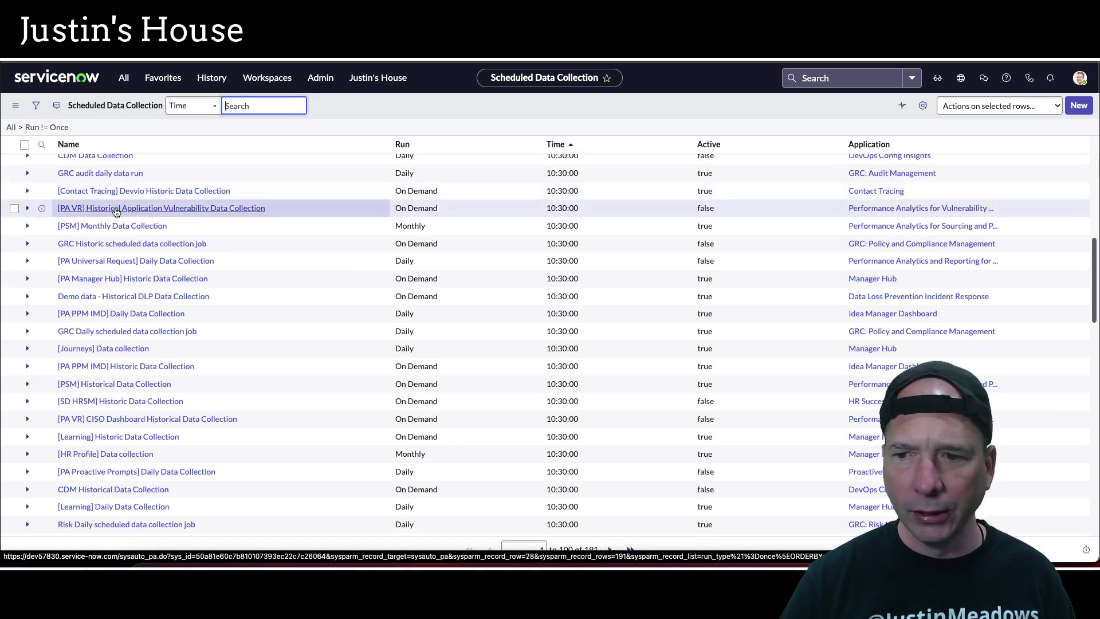
scroll(115, 213, "up", 10)
left_click(42, 144)
Reapply the *cost filter and open [PA Fixed Cost] Daily Data Collection
left_click(130, 165)
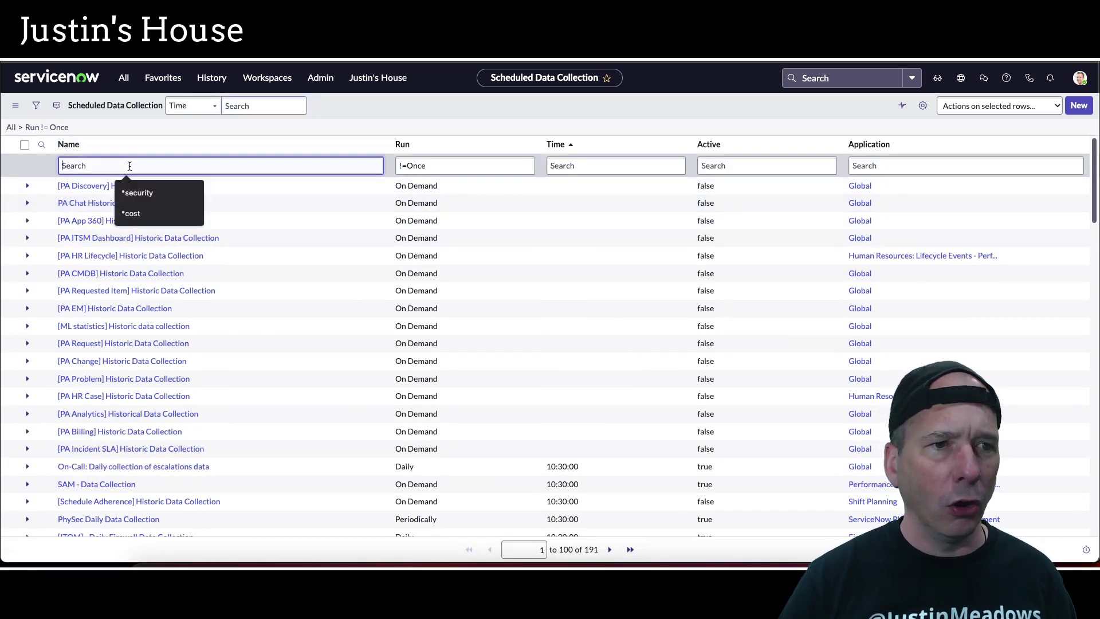
left_click(131, 213)
key("Return")
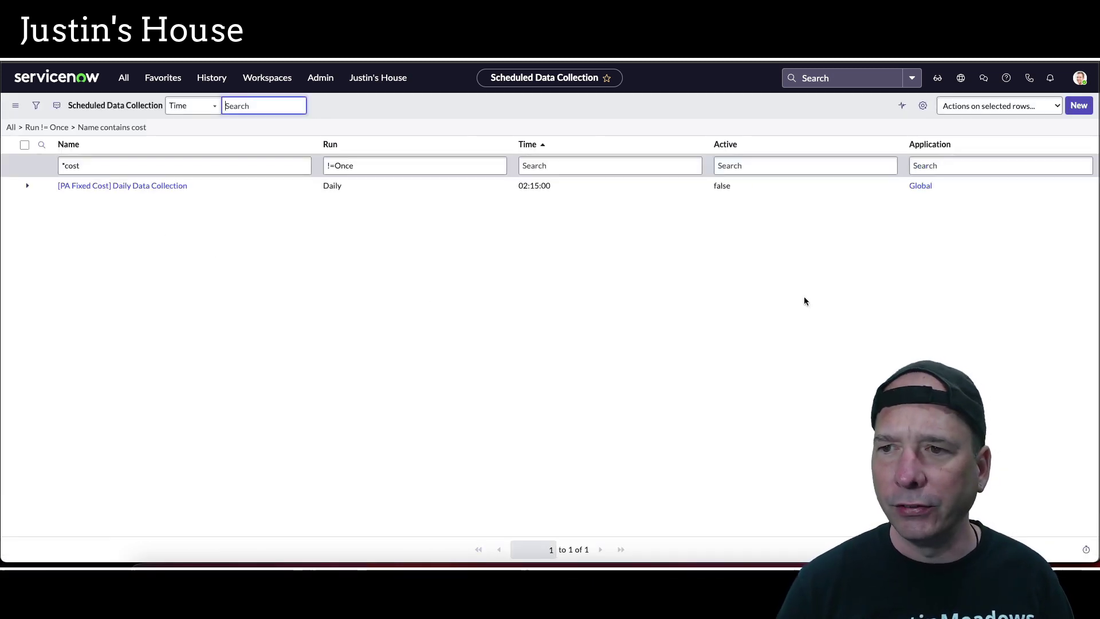
left_click(28, 186)
left_click(102, 186)
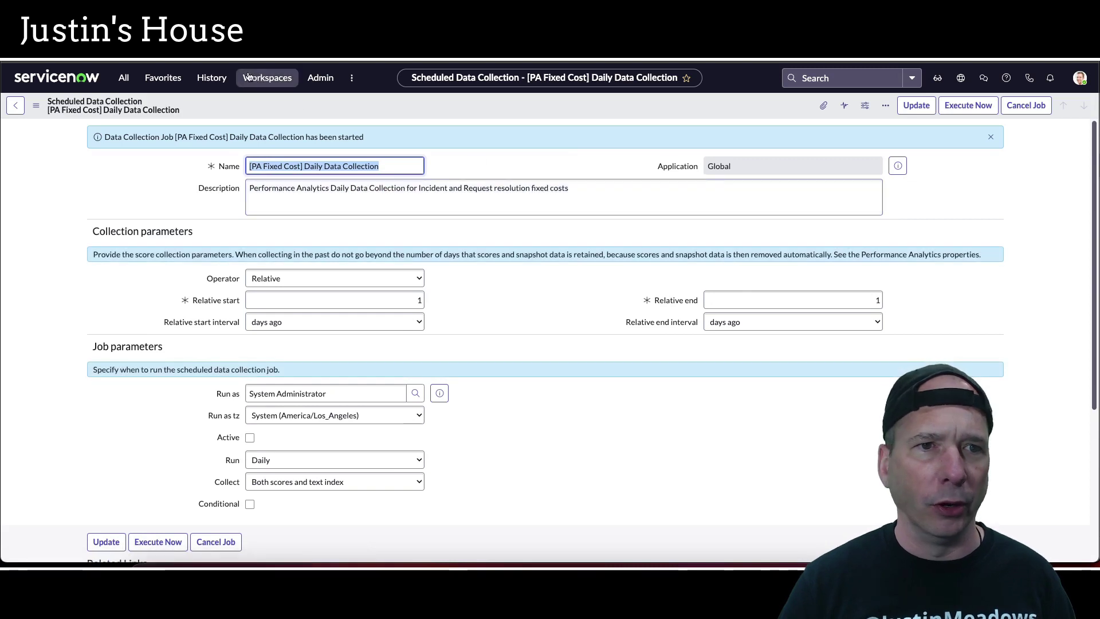
left_click(212, 78)
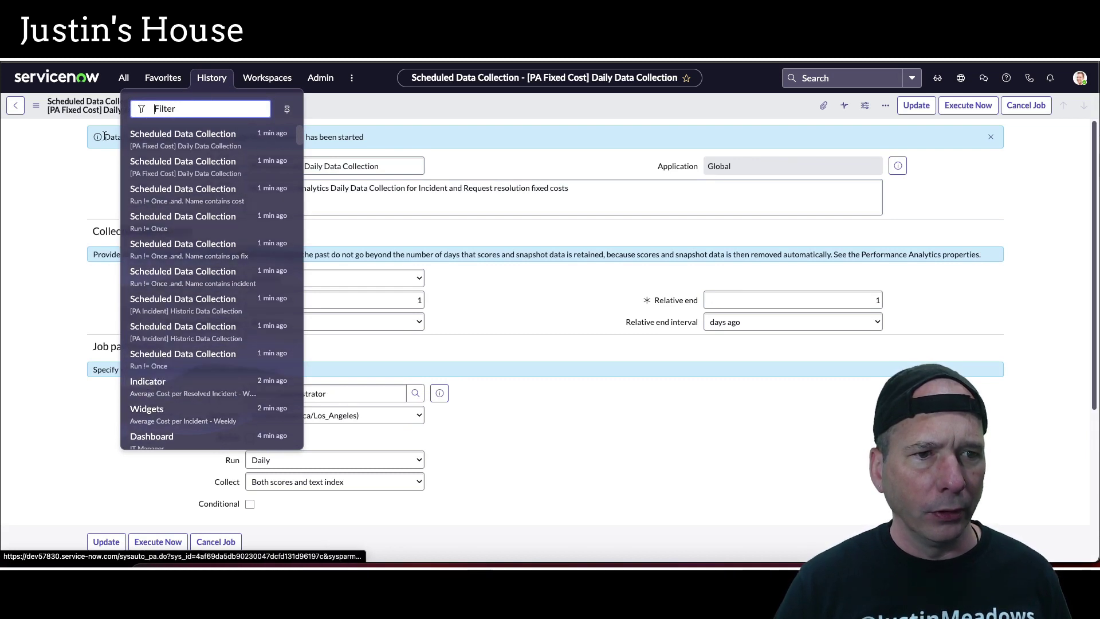
Refilter the job list by 'incident' and open [PA Incident] Historic Data Collection
left_click(27, 114)
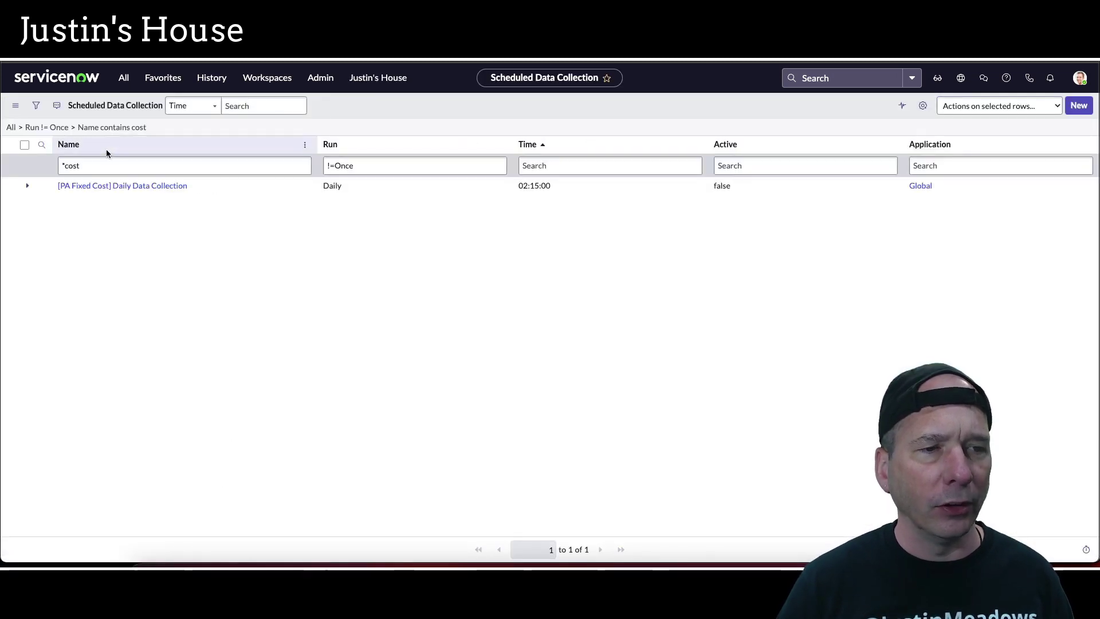
left_click(75, 164)
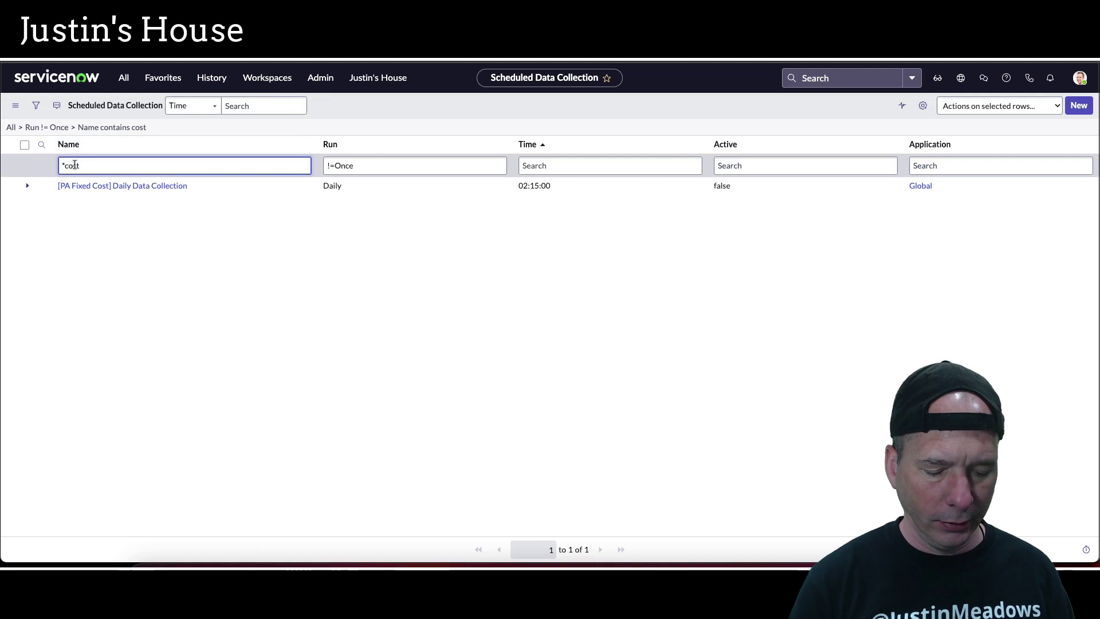
double_click(74, 165)
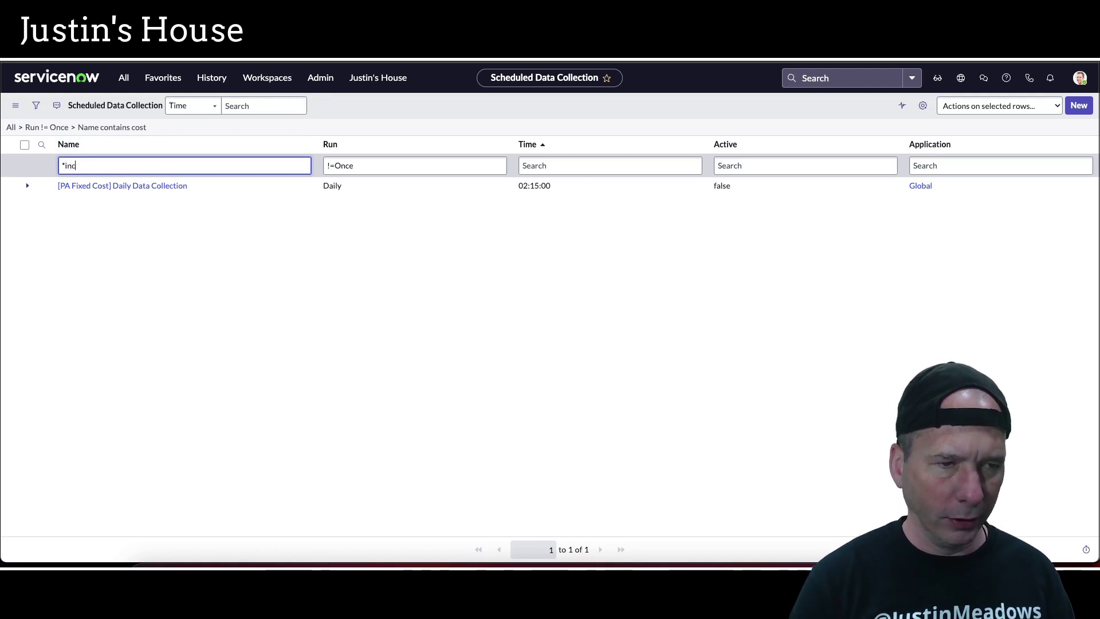
type("incident")
key("Return")
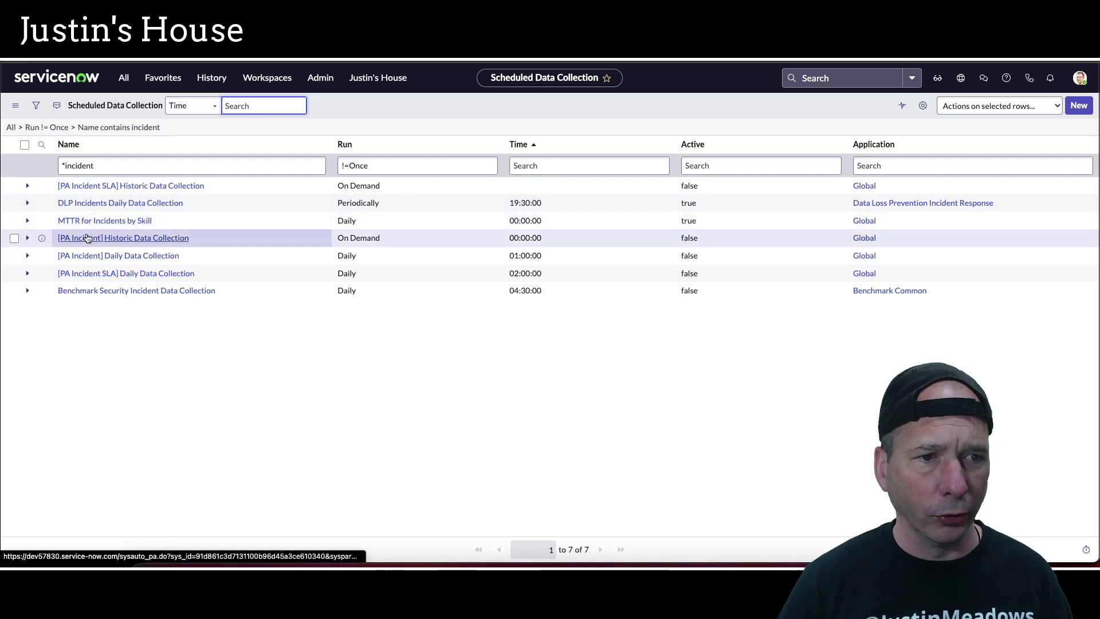
left_click(87, 237)
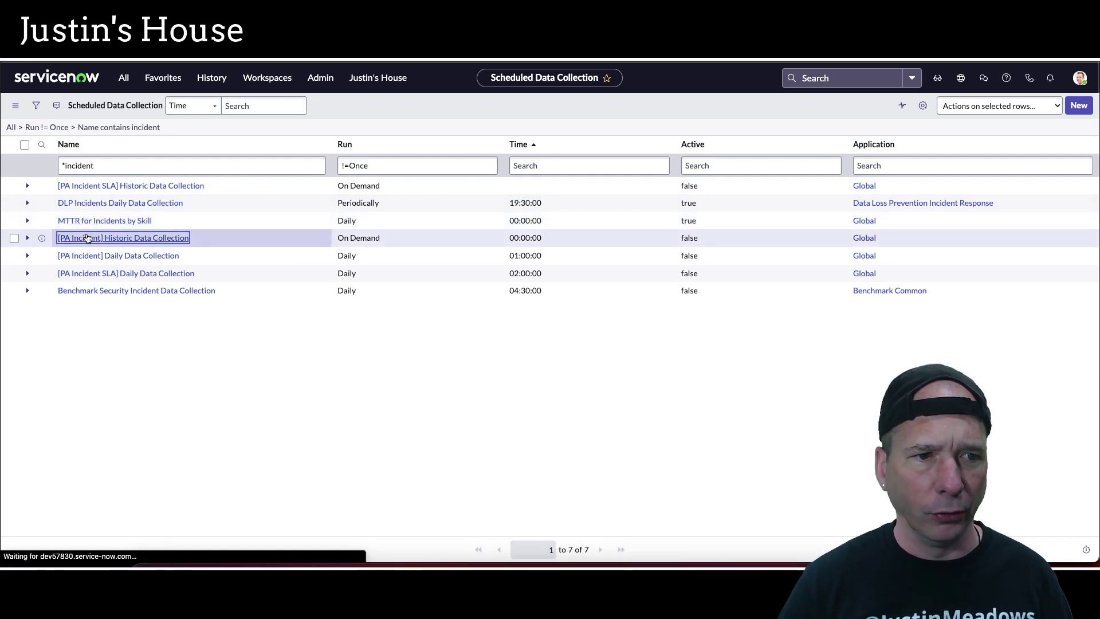
Refresh the job's logs twice to confirm collection progress, now 378 inserts
scroll(86, 233, "down", 10)
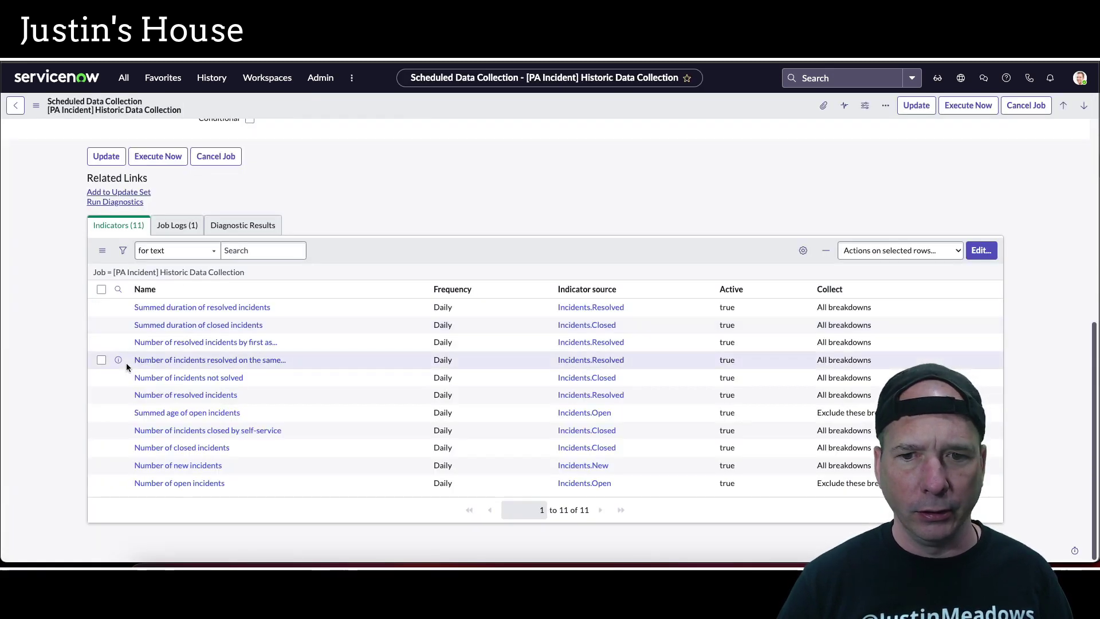
left_click(186, 232)
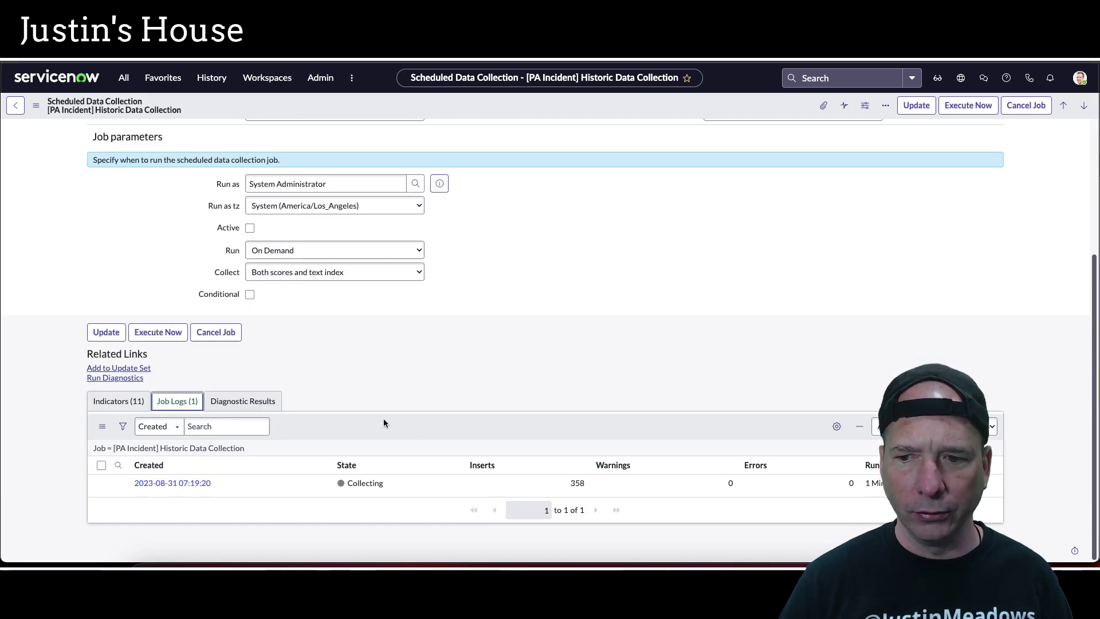
right_click(402, 431)
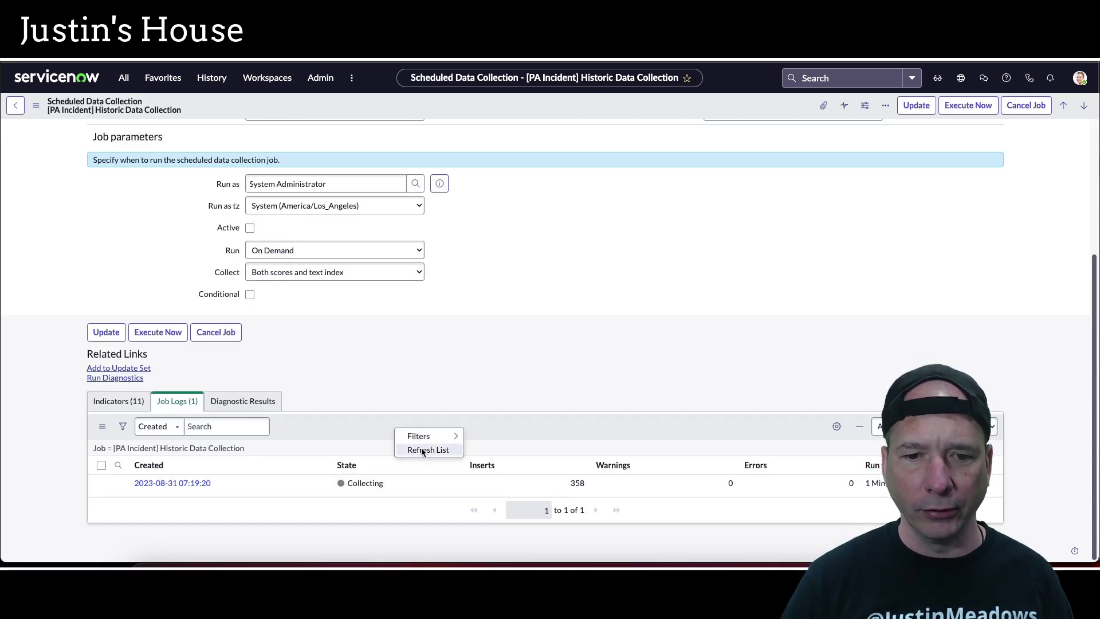
left_click(421, 448)
right_click(420, 432)
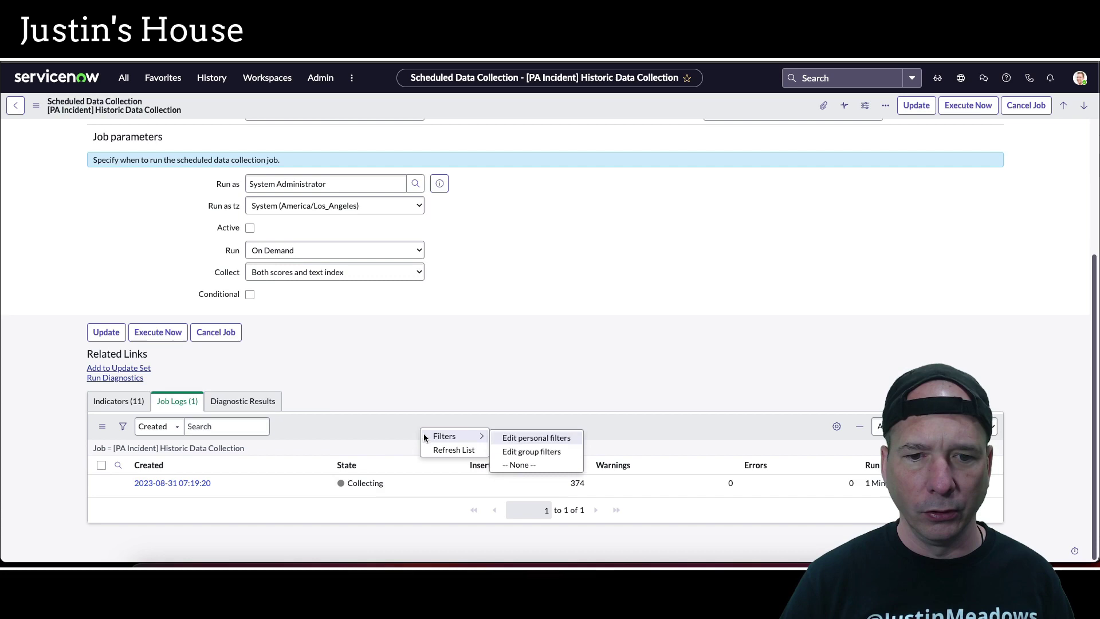
left_click(431, 447)
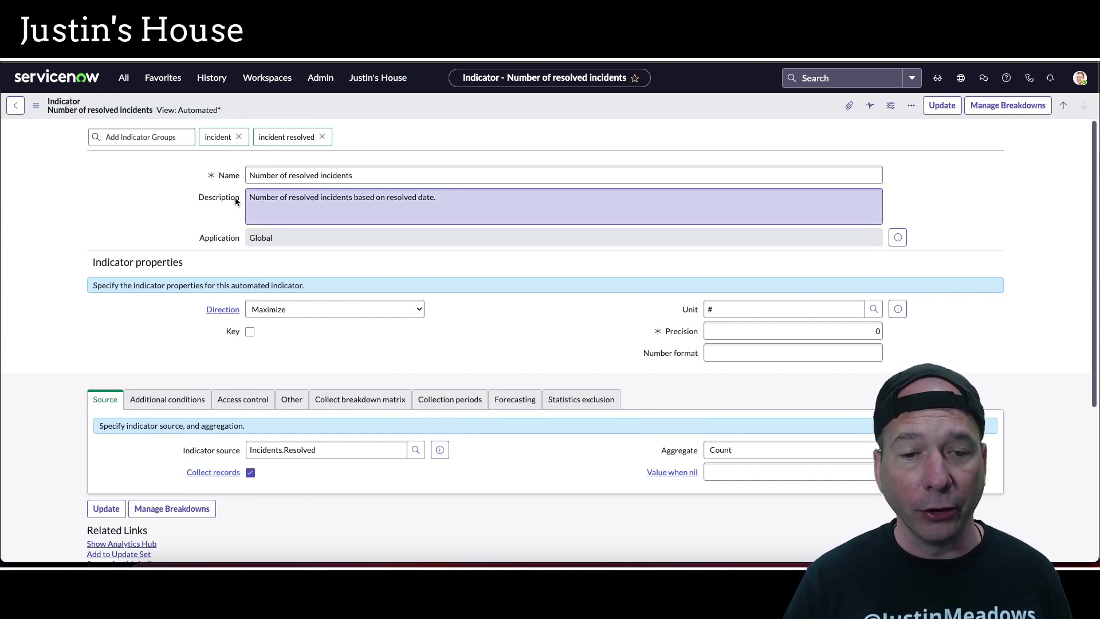
Review the Historic and Daily jobs in Number of resolved incidents' Jobs (2) list, then go back
scroll(266, 315, "down", 4)
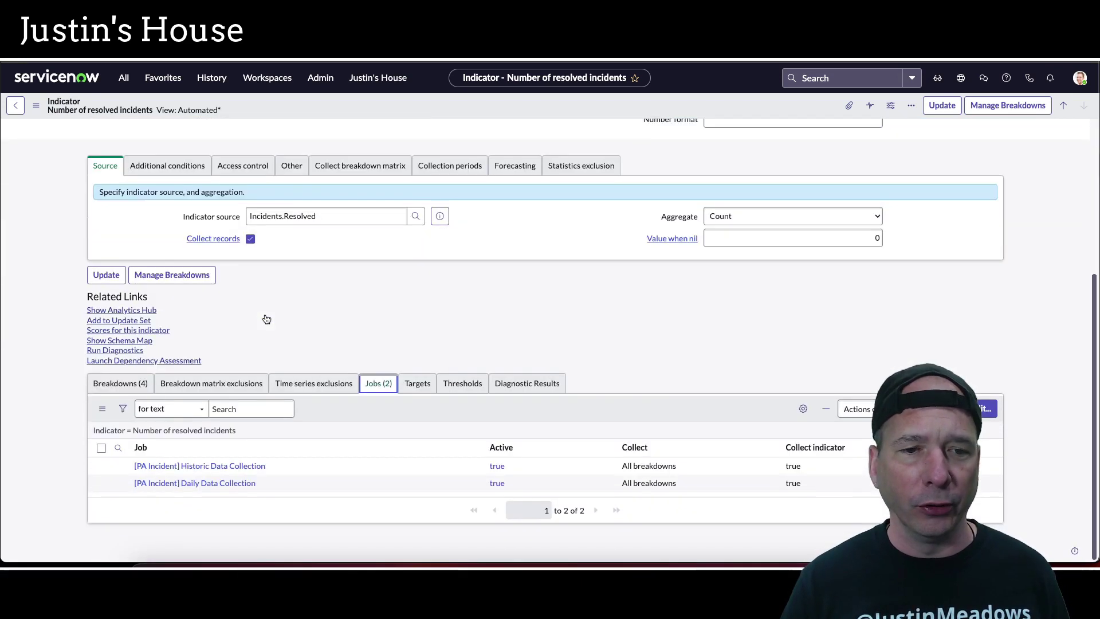
scroll(267, 352, "up", 4)
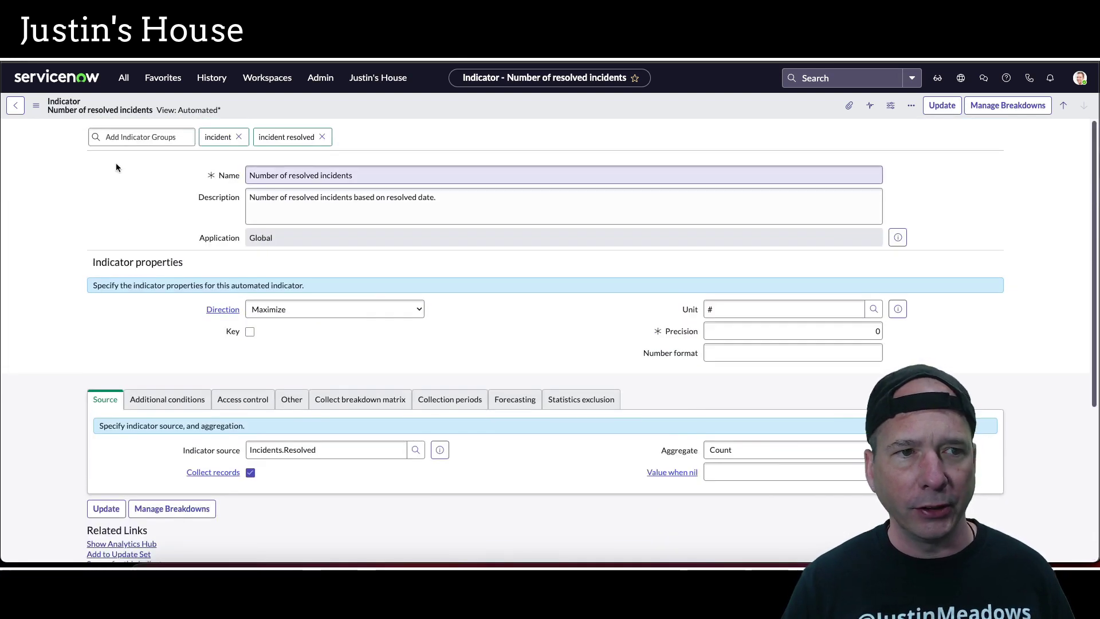
scroll(177, 268, "down", 4)
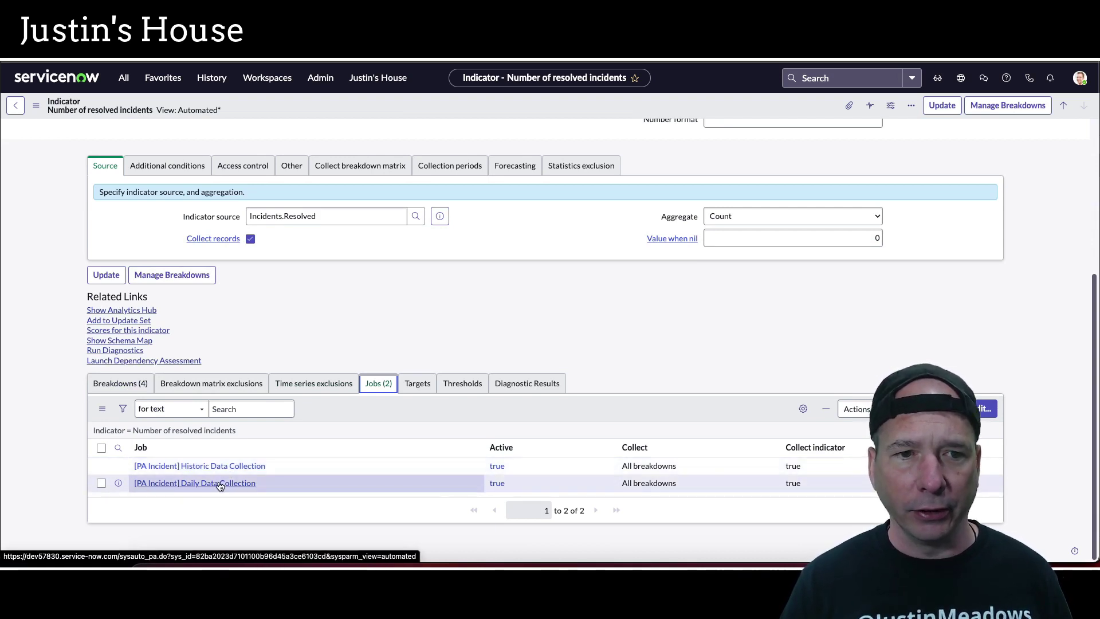
scroll(183, 273, "up", 4)
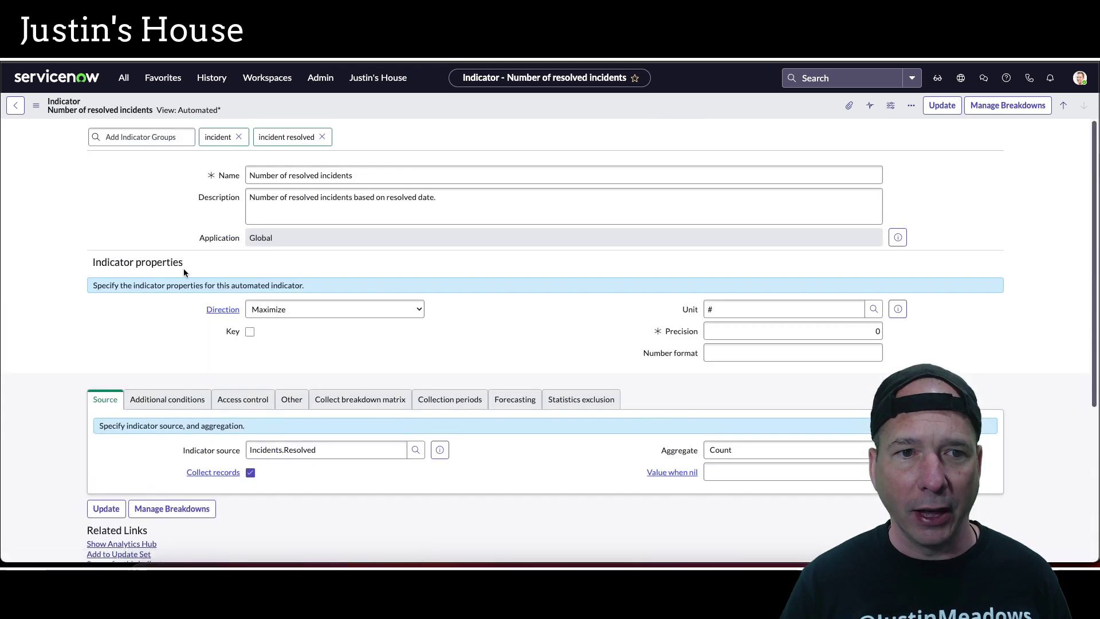
left_click(15, 105)
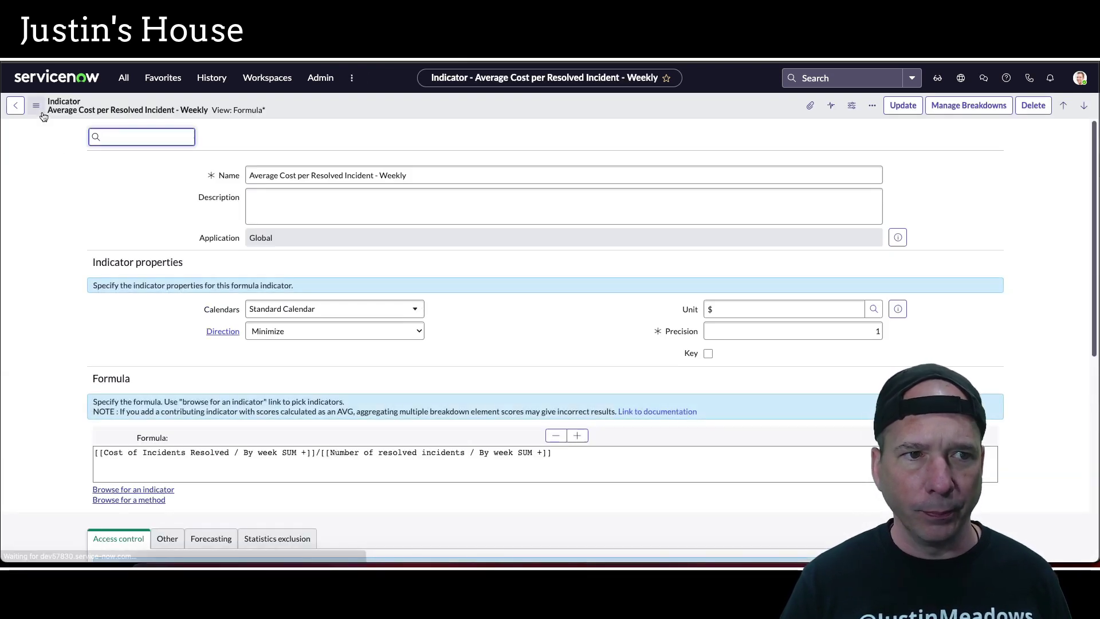
Open the Cost of Incidents Resolved indicator from the formula's Contributing Indicators list
scroll(88, 285, "down", 5)
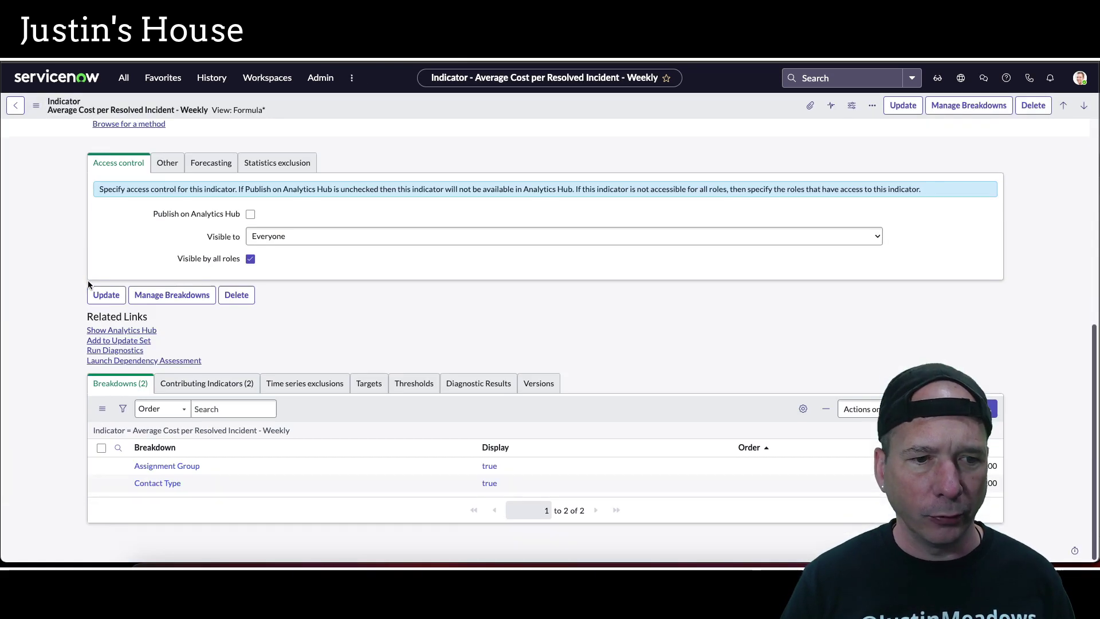
left_click(198, 389)
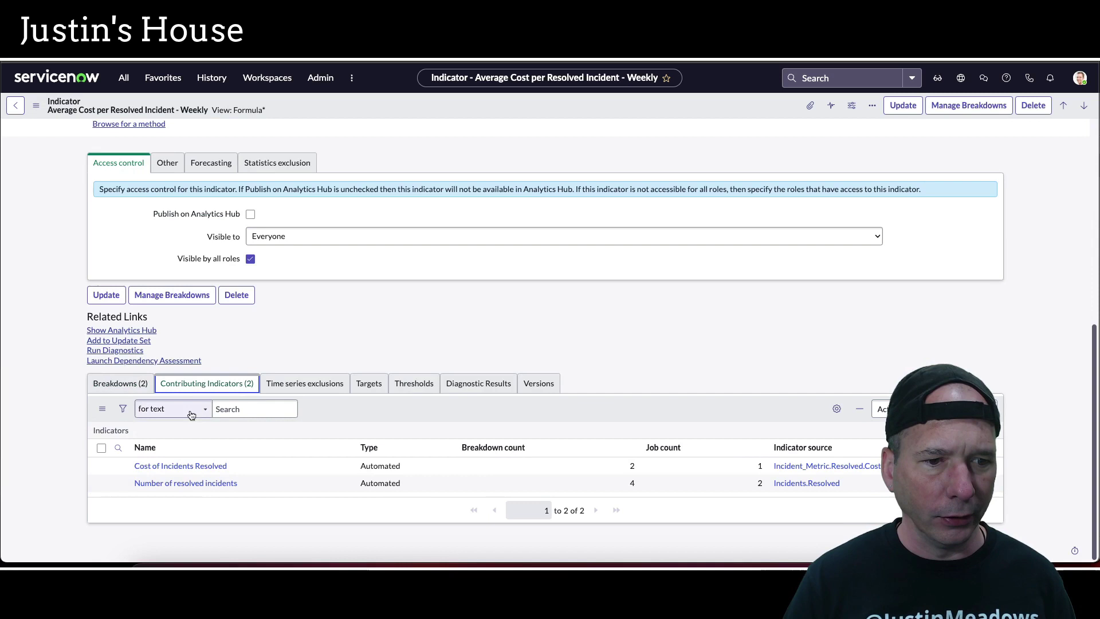
left_click(184, 471)
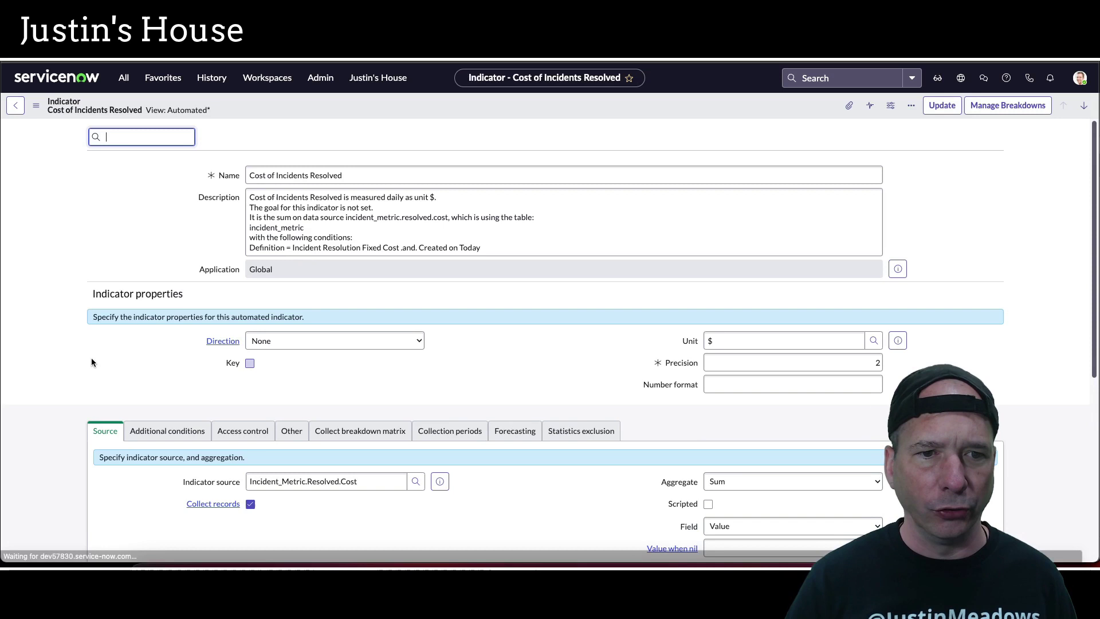
List the indicator's collection jobs and highlight the [PA Fixed Cost] Daily Data Collection row
scroll(92, 360, "down", 5)
left_click(264, 383)
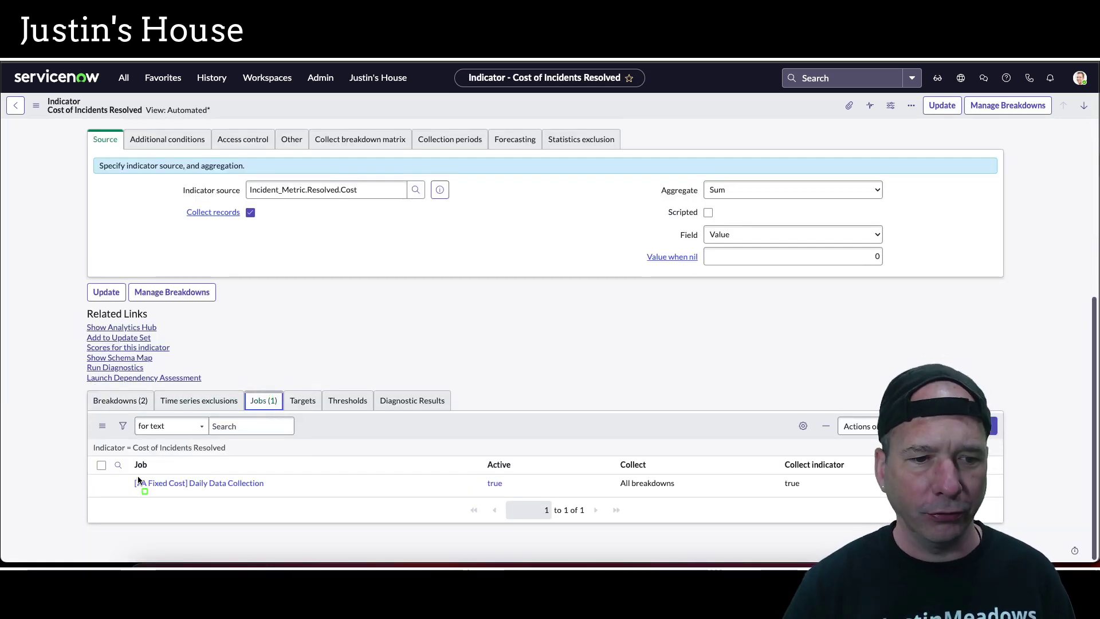
mouse_move(121, 459)
left_mouse_down()
mouse_move(322, 518)
mouse_move(287, 502)
left_mouse_up()
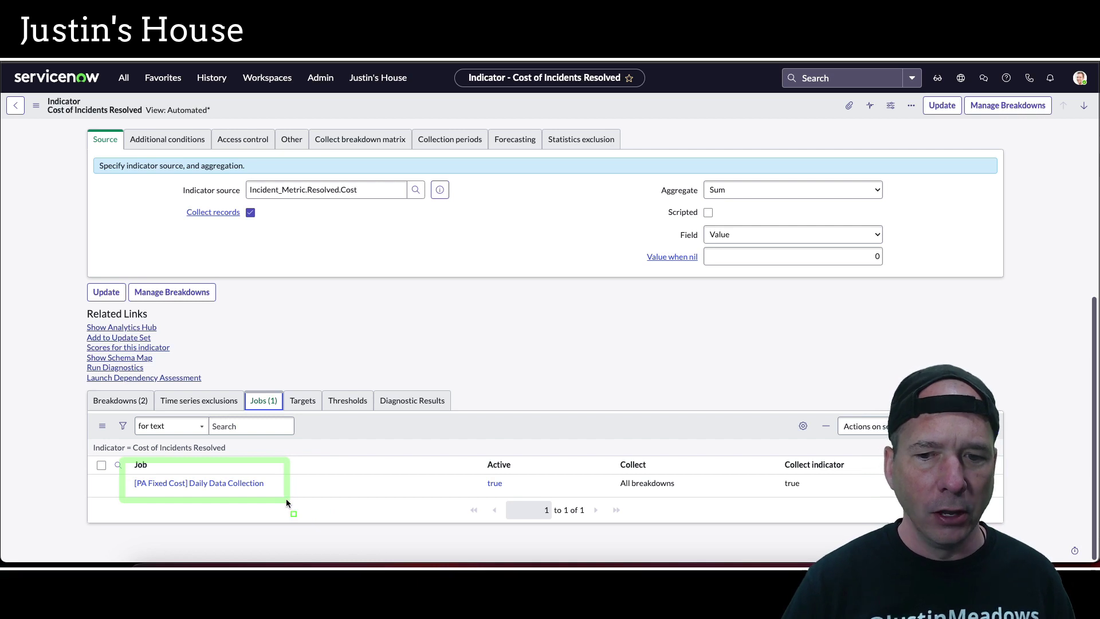
key("Escape")
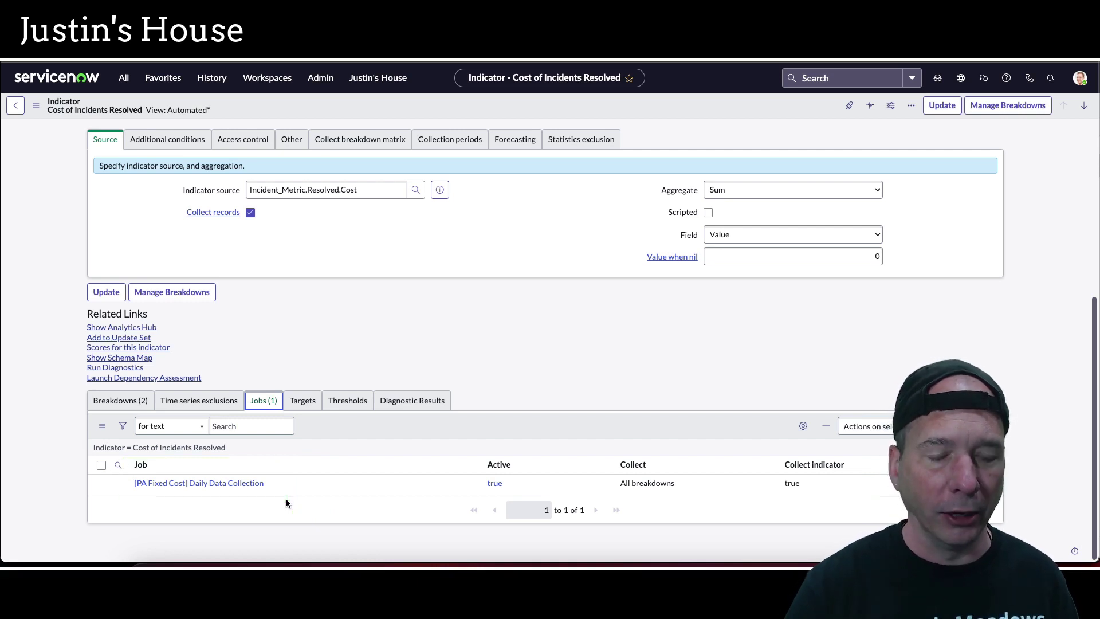
Open the [PA Fixed Cost] Daily Data Collection job, review its Job Logs, then show History
left_click(210, 484)
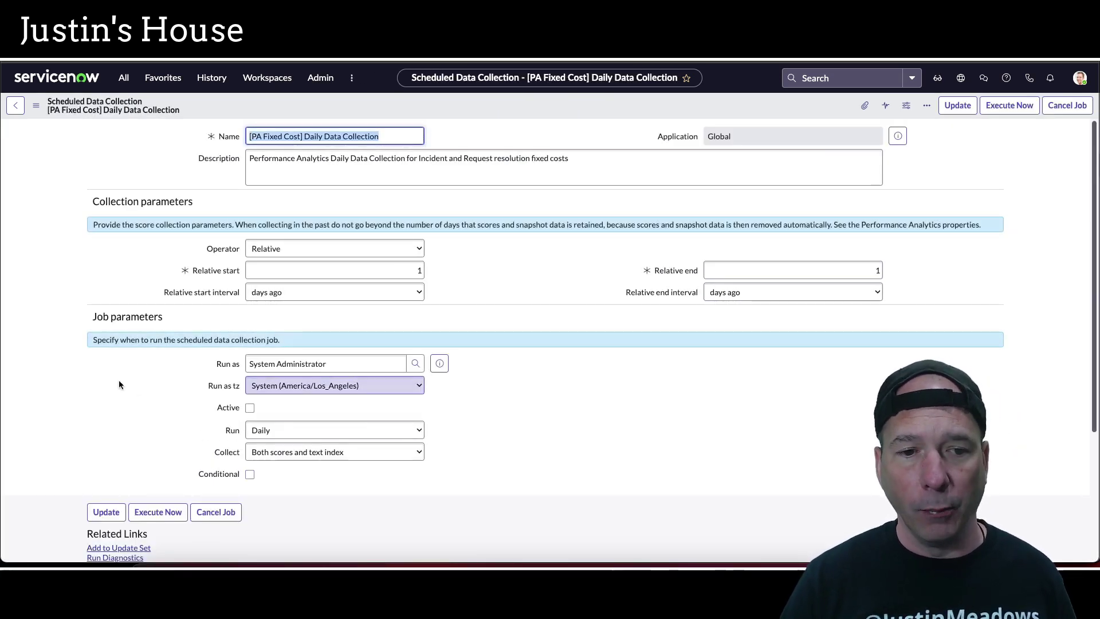
scroll(121, 387, "down", 3)
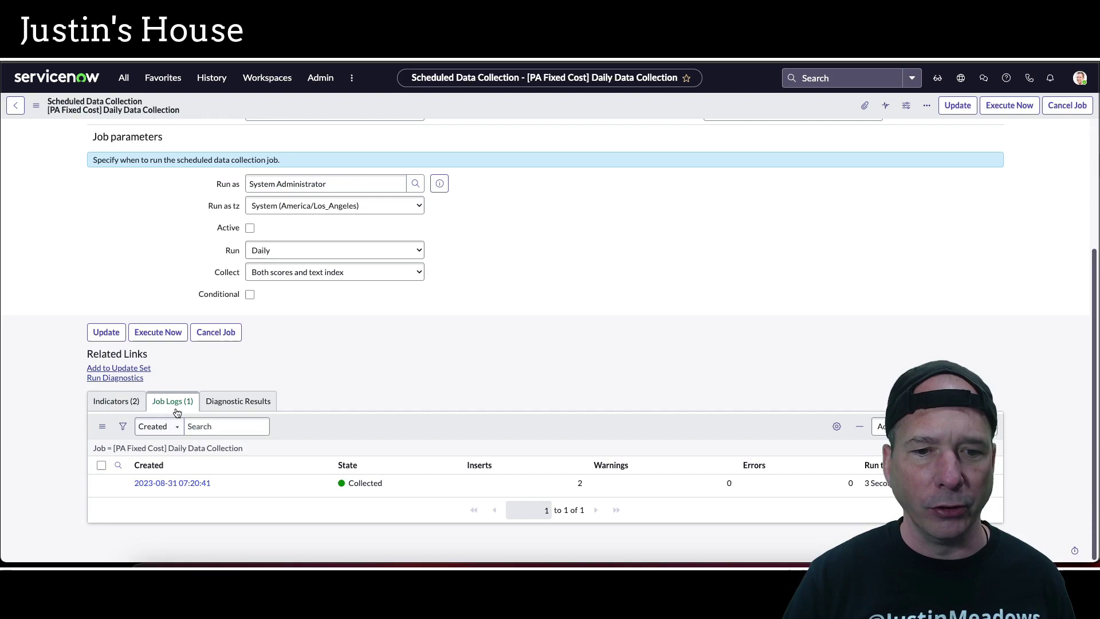
scroll(265, 316, "up", 3)
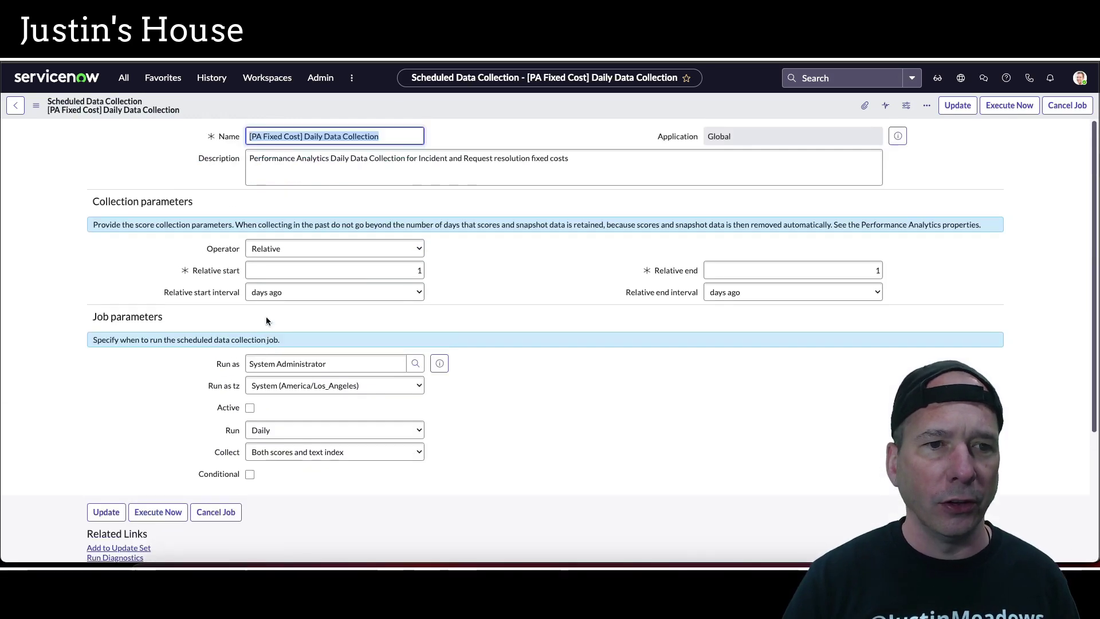
left_click(212, 78)
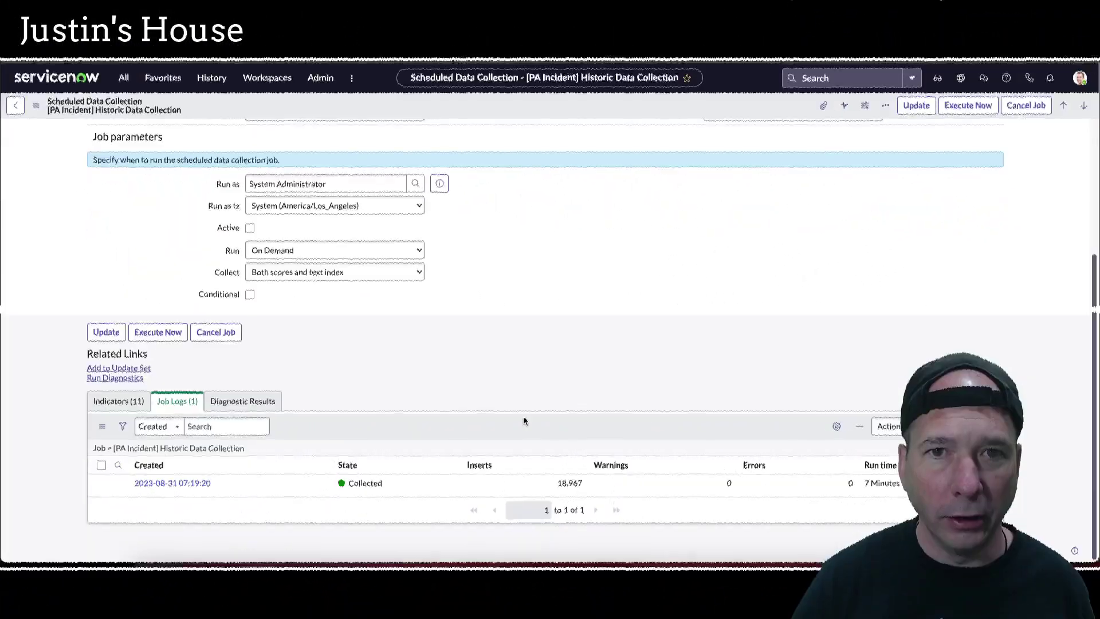
Review the [PA Incident] Historic Data Collection job log showing 18,967 inserts collected
right_click(507, 419)
key("Escape")
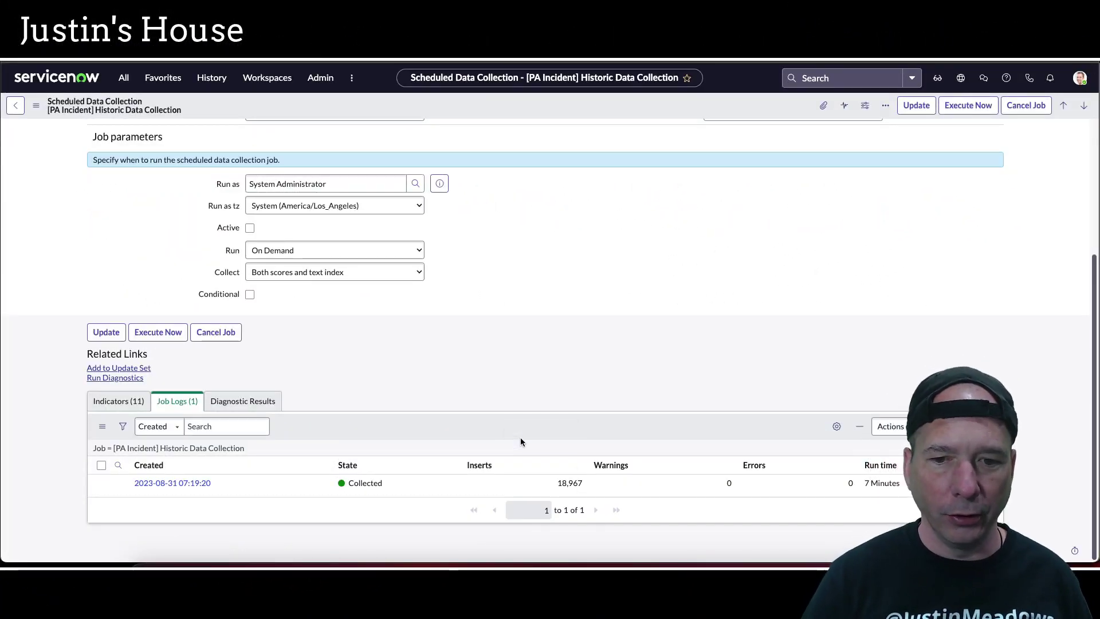
scroll(335, 308, "up", 4)
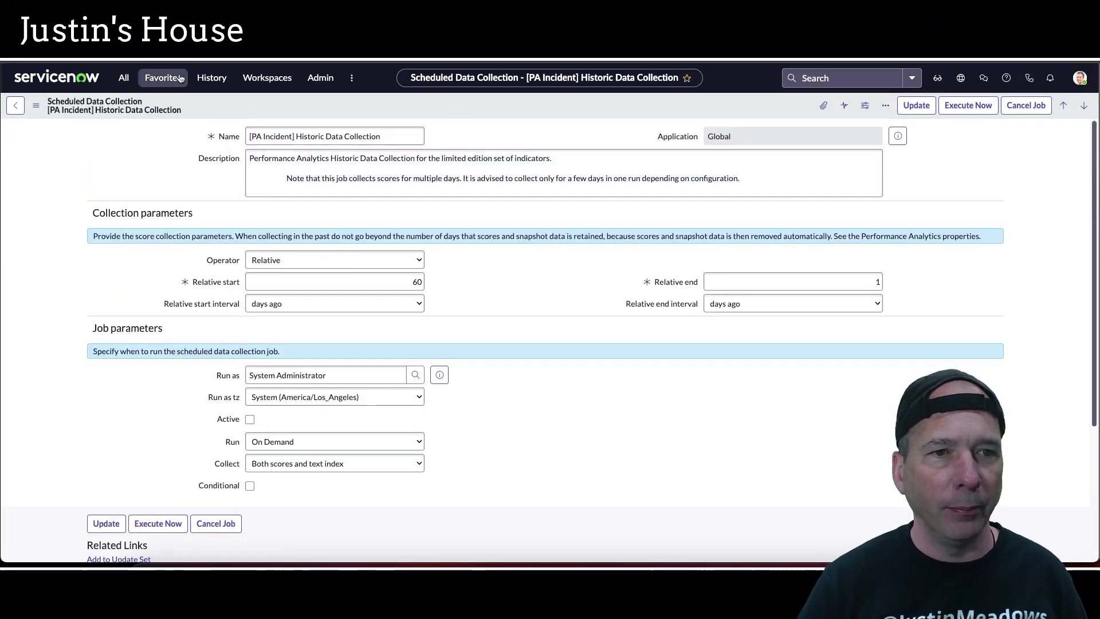
Filter the All navigator for 'dashboards'
left_click(123, 77)
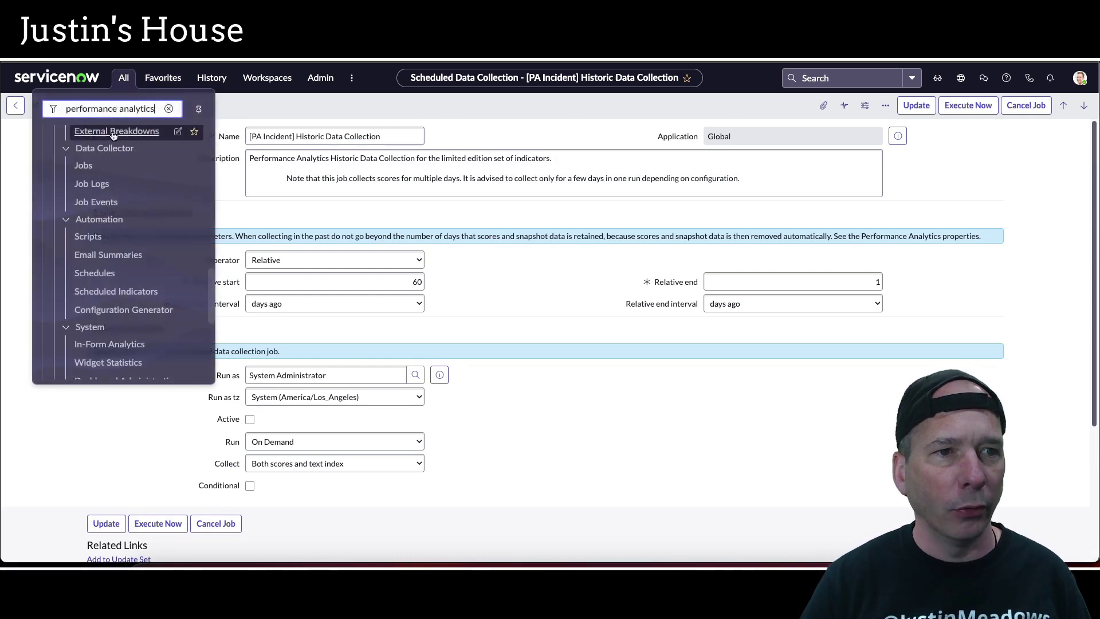
left_click(168, 109)
type("da")
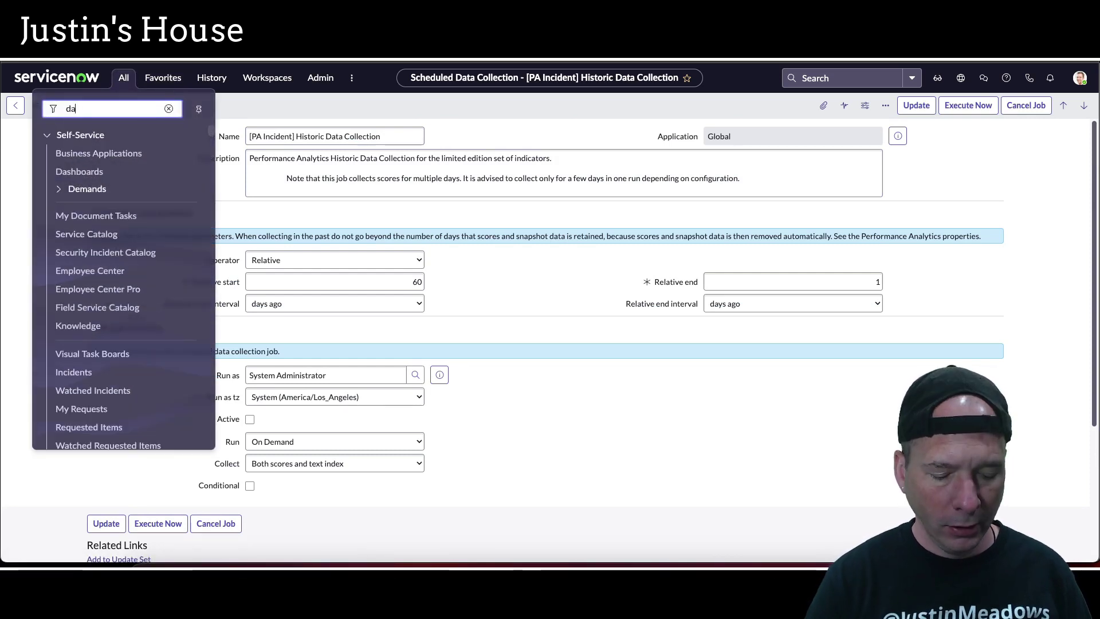
type("shboards")
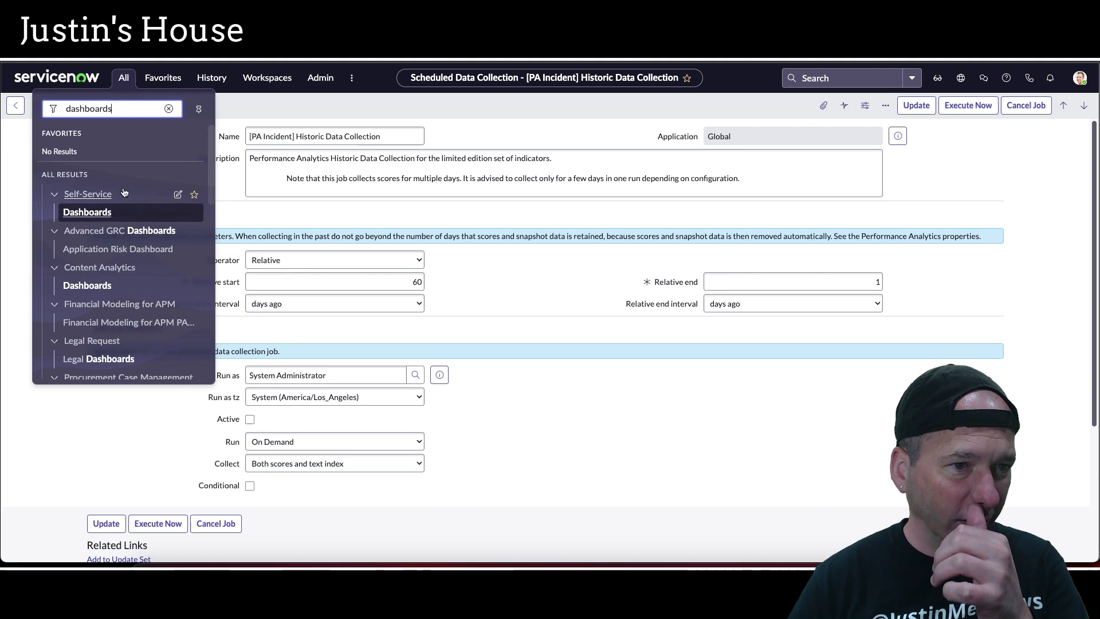
Open the IT Manager dashboard from the All dashboards list and highlight Mean Time to Resolve at 21.00 days
left_click(106, 215)
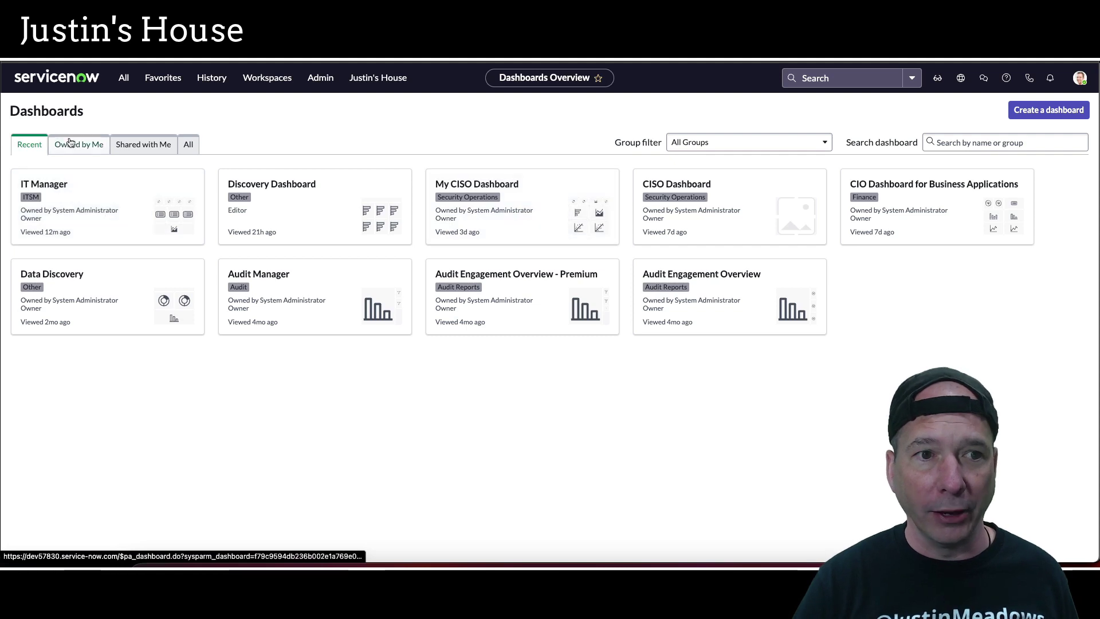
left_click(187, 145)
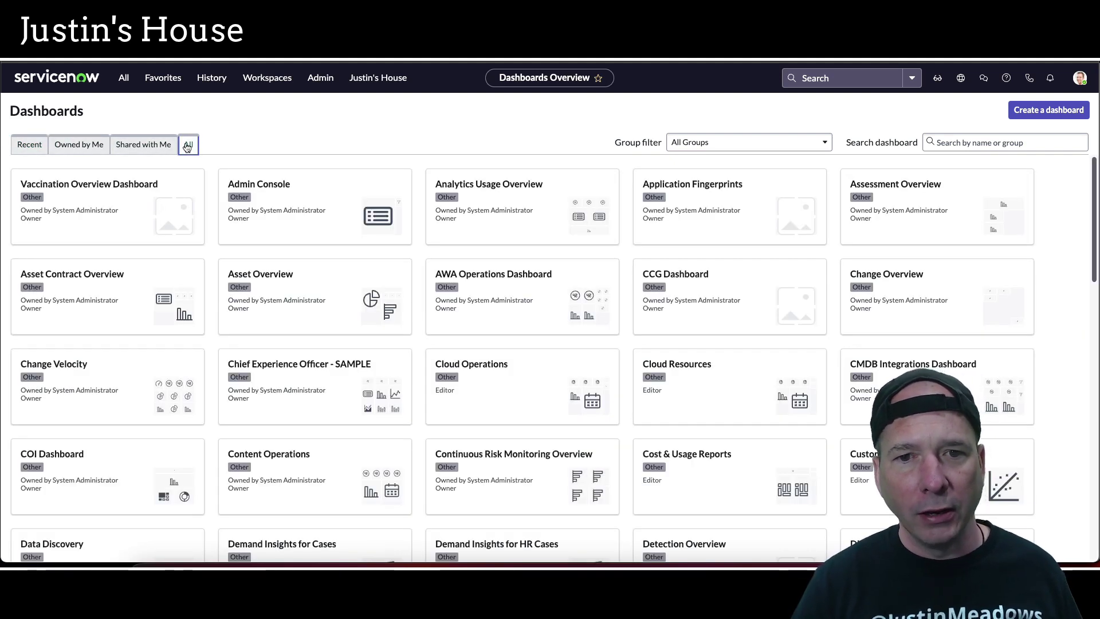
left_click(977, 147)
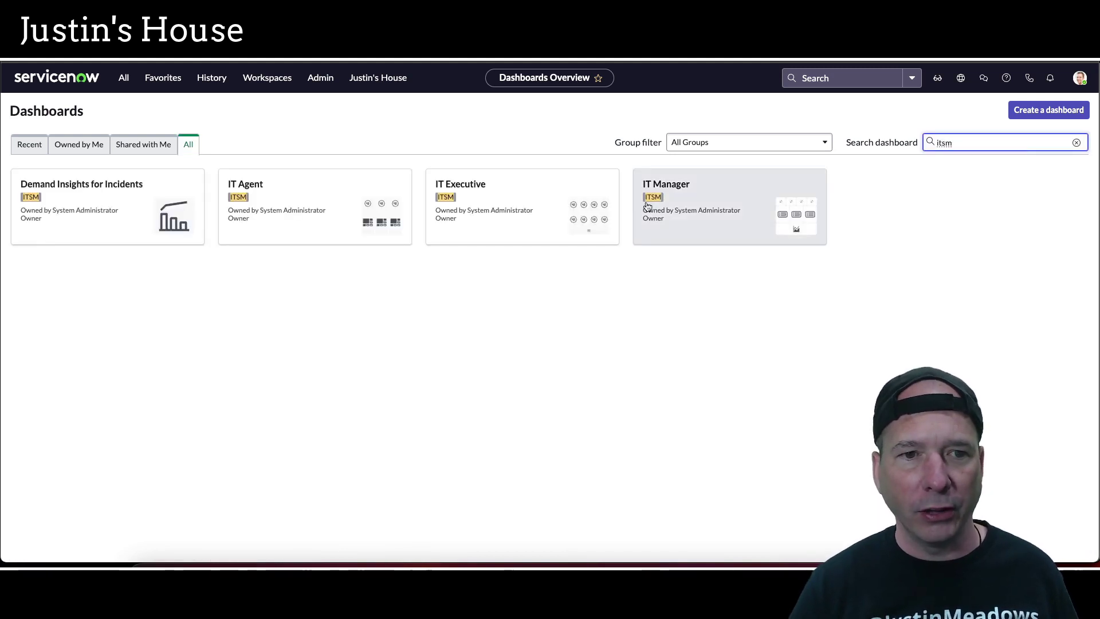
left_click(680, 188)
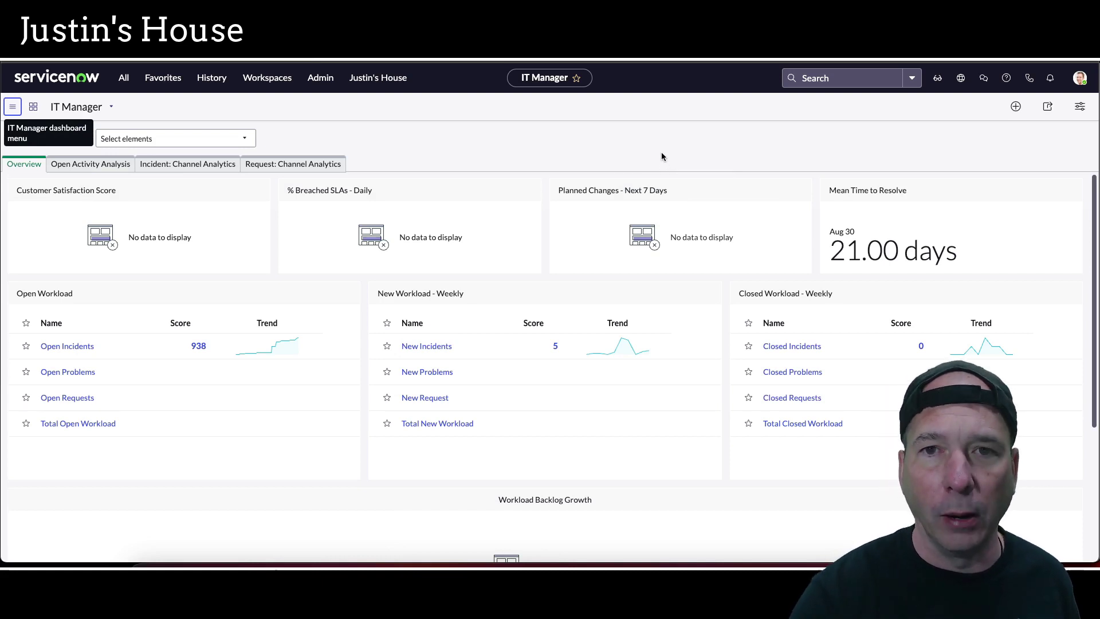
left_click_drag(816, 164, 1058, 288)
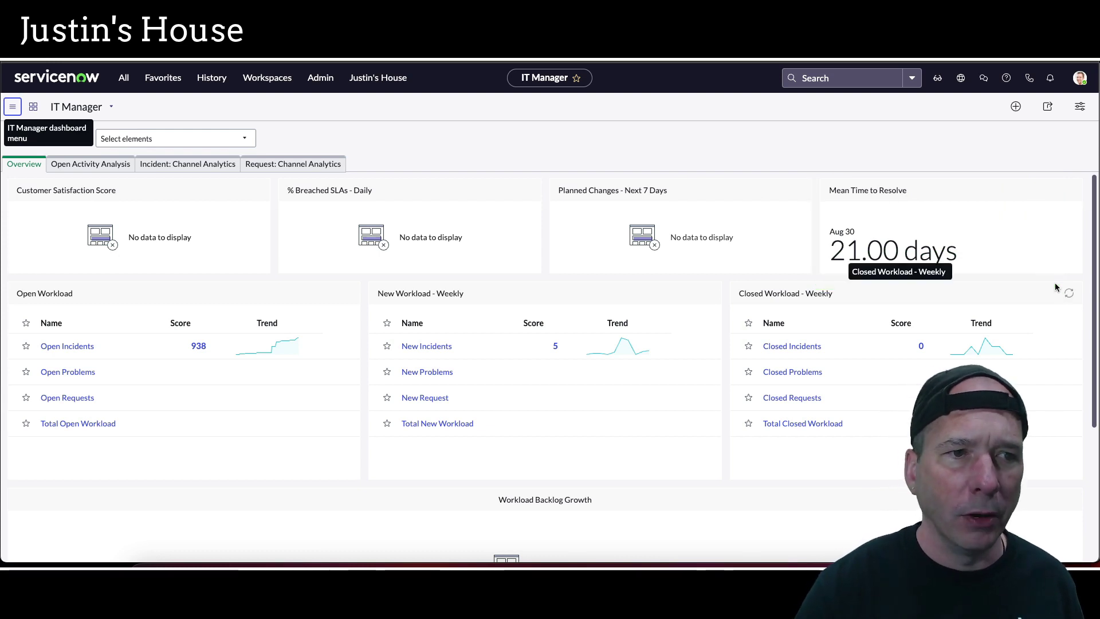
Show the Incident: Channel Analytics page and inspect the Average Cost and Predicted Cost widgets
left_click(175, 163)
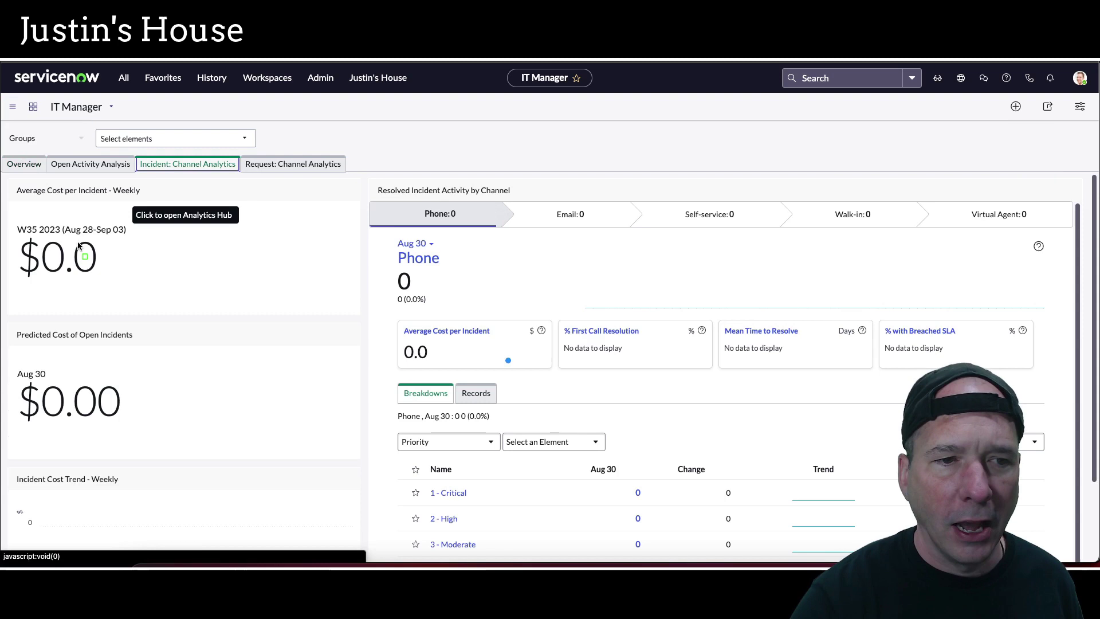
mouse_move(6, 181)
left_mouse_down()
mouse_move(301, 448)
mouse_move(358, 471)
left_mouse_up()
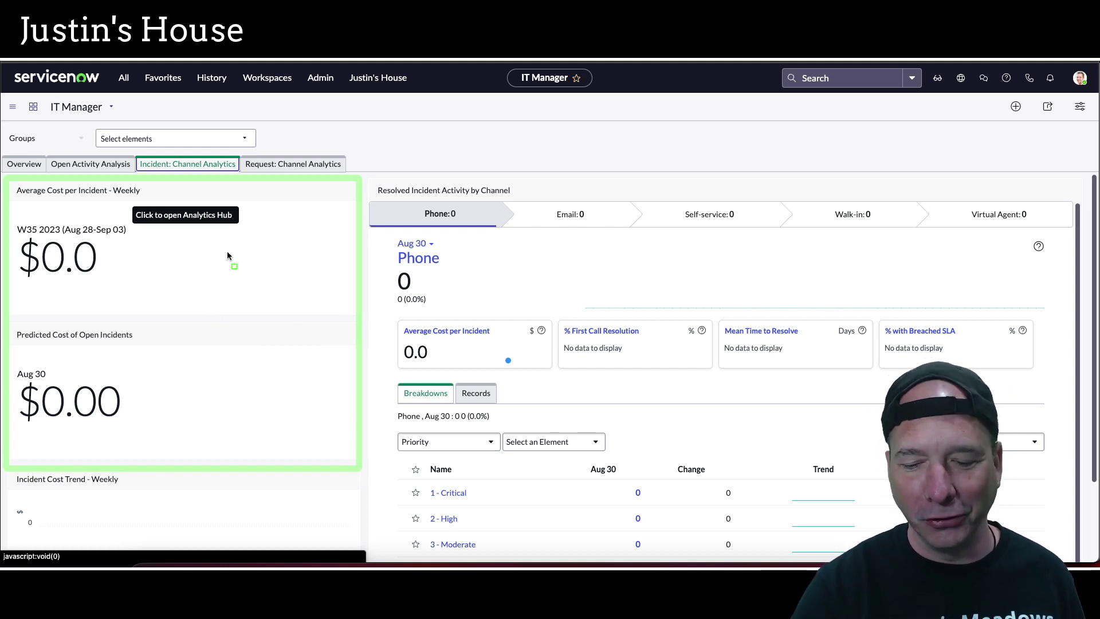
key("Escape")
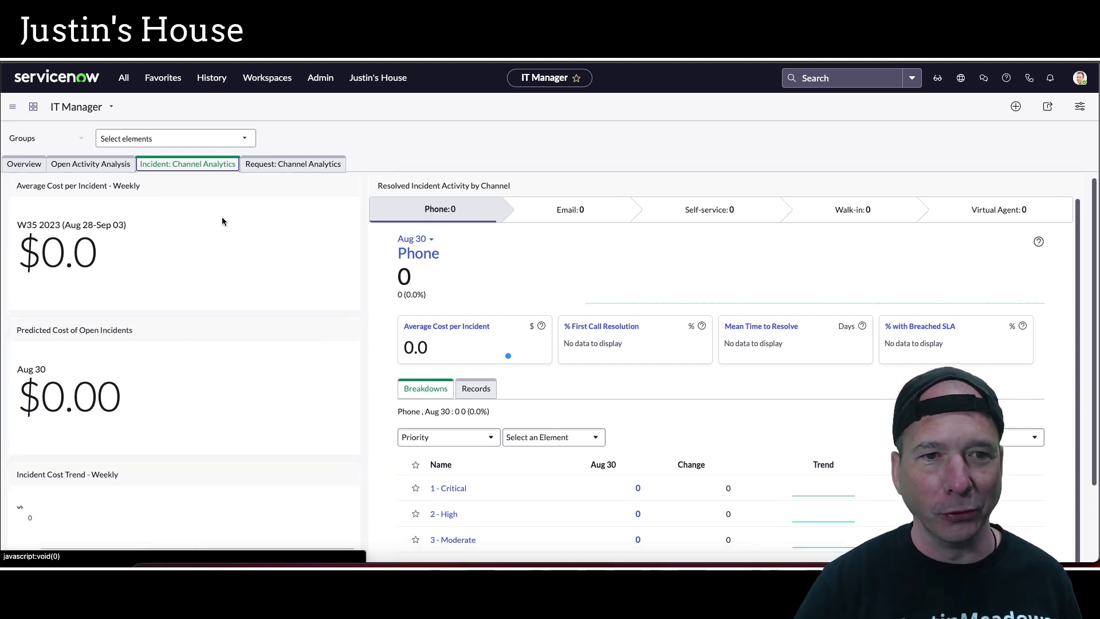
scroll(222, 221, "down", 3)
scroll(237, 291, "up", 3)
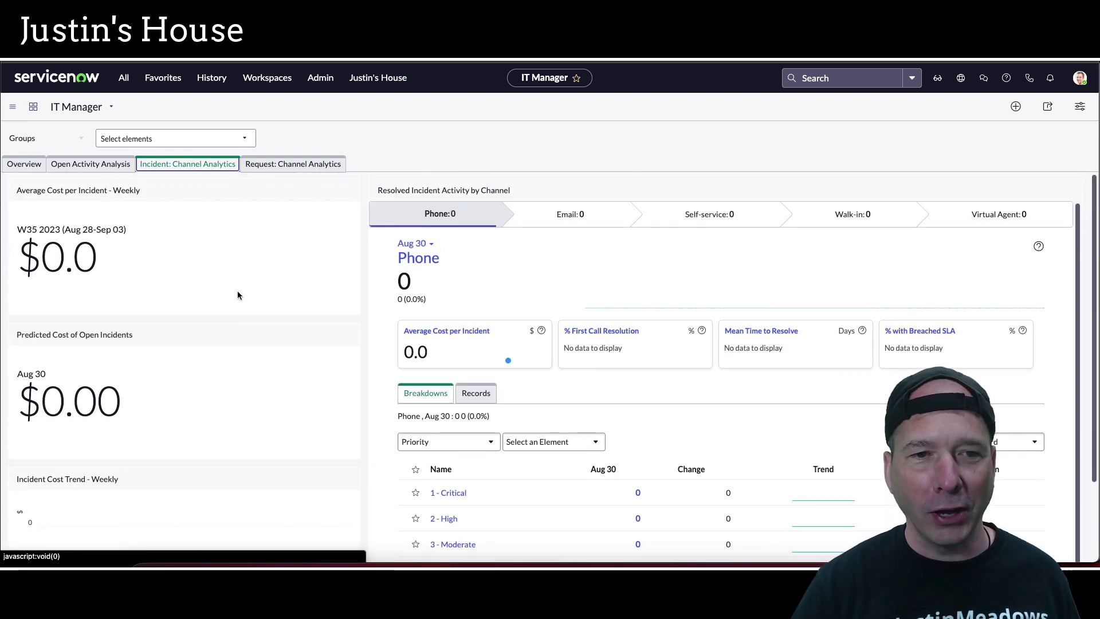